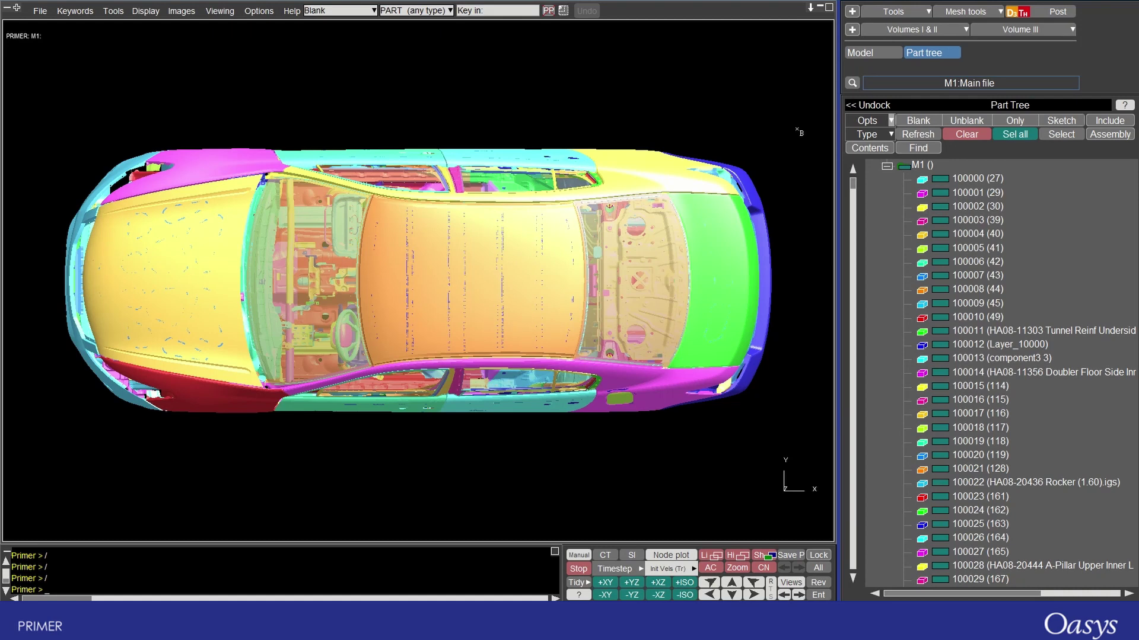
Toggle the Part Tree's keyword Contents on and back off, then start a part search
{"action": "left_click", "coordinate": [855, 150]}
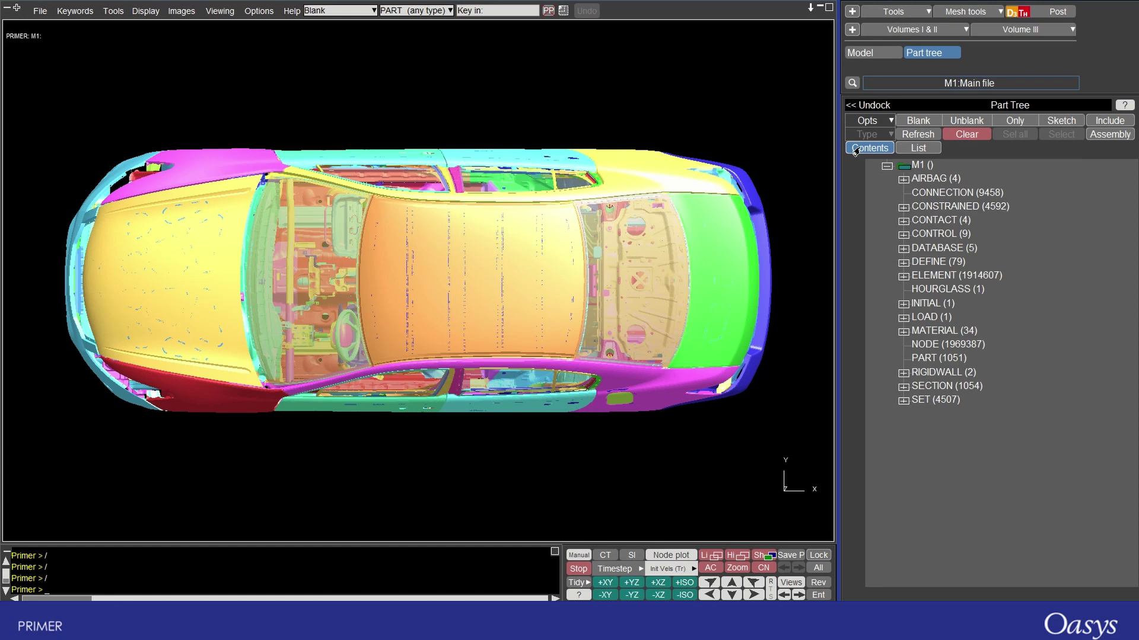
{"action": "left_click", "coordinate": [877, 149]}
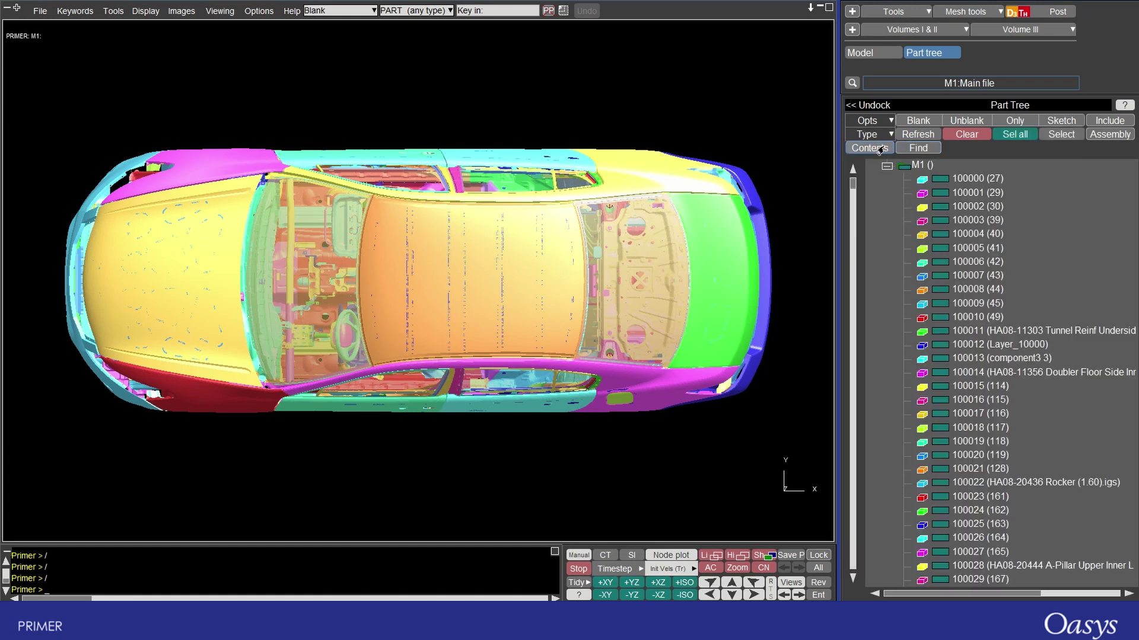
{"action": "left_click", "coordinate": [910, 148]}
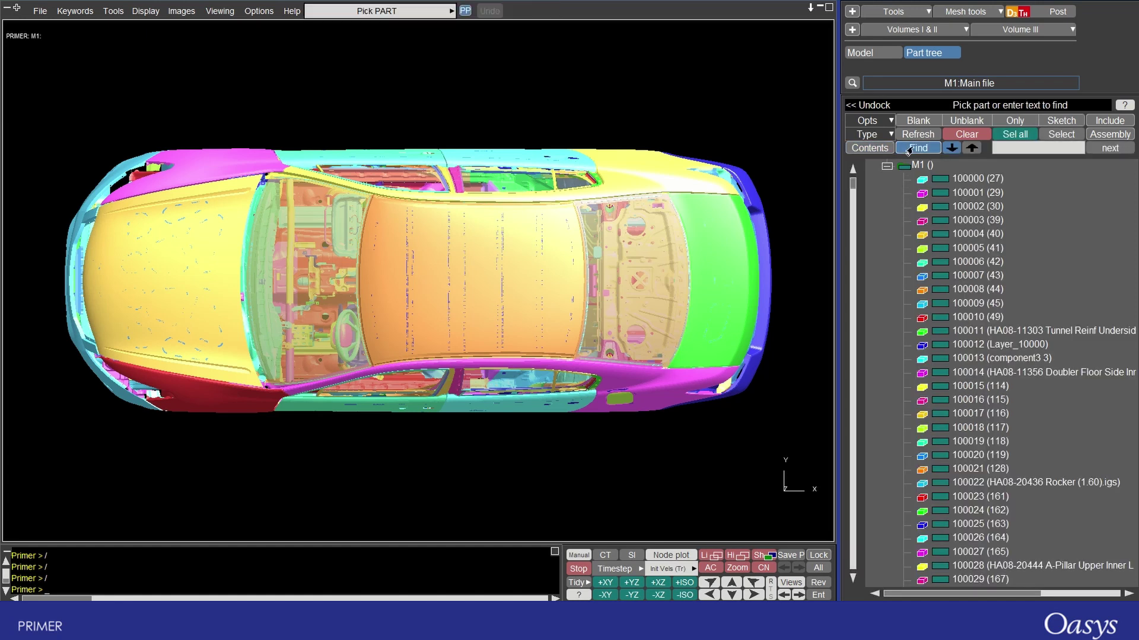
{"action": "left_click", "coordinate": [1095, 123]}
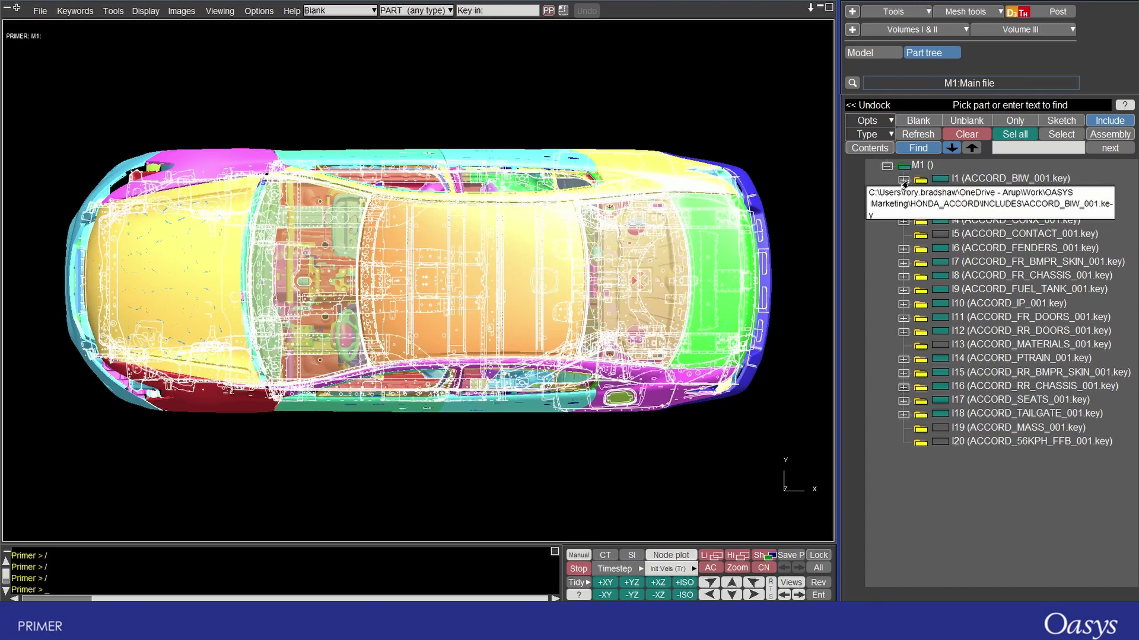
{"action": "left_click", "coordinate": [903, 180]}
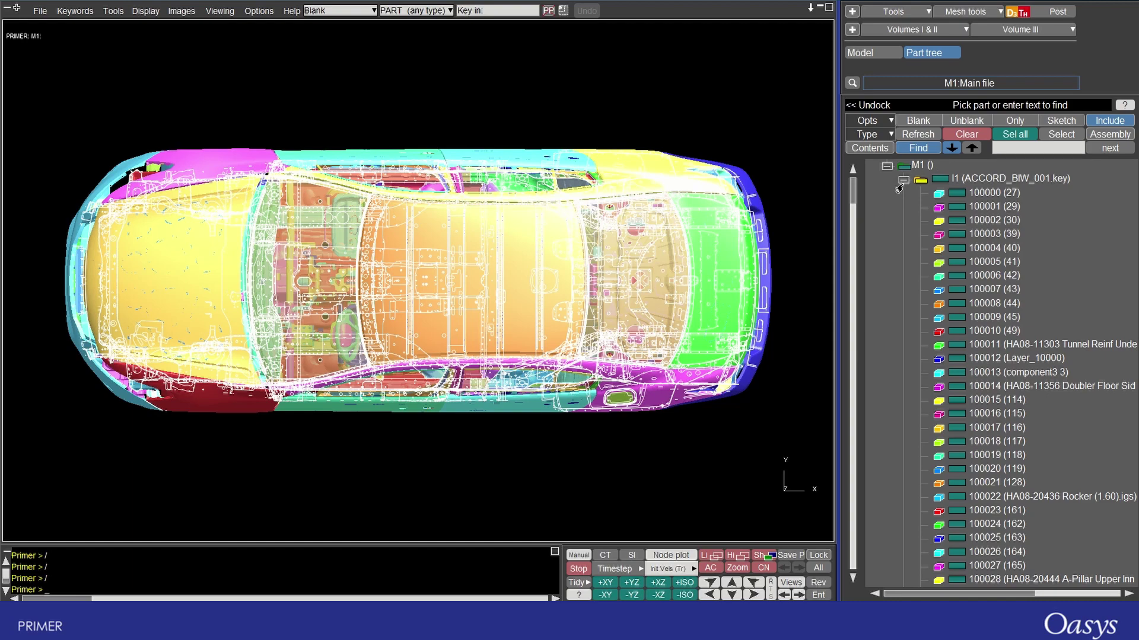
{"action": "left_click", "coordinate": [900, 184]}
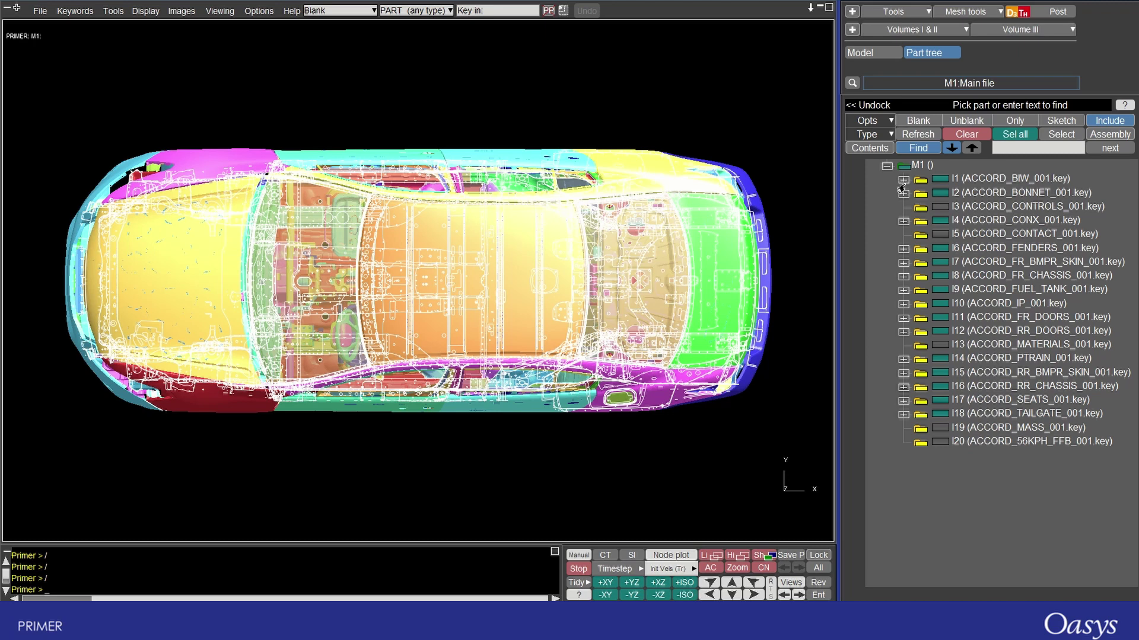
{"action": "mouse_move", "coordinate": [931, 182]}
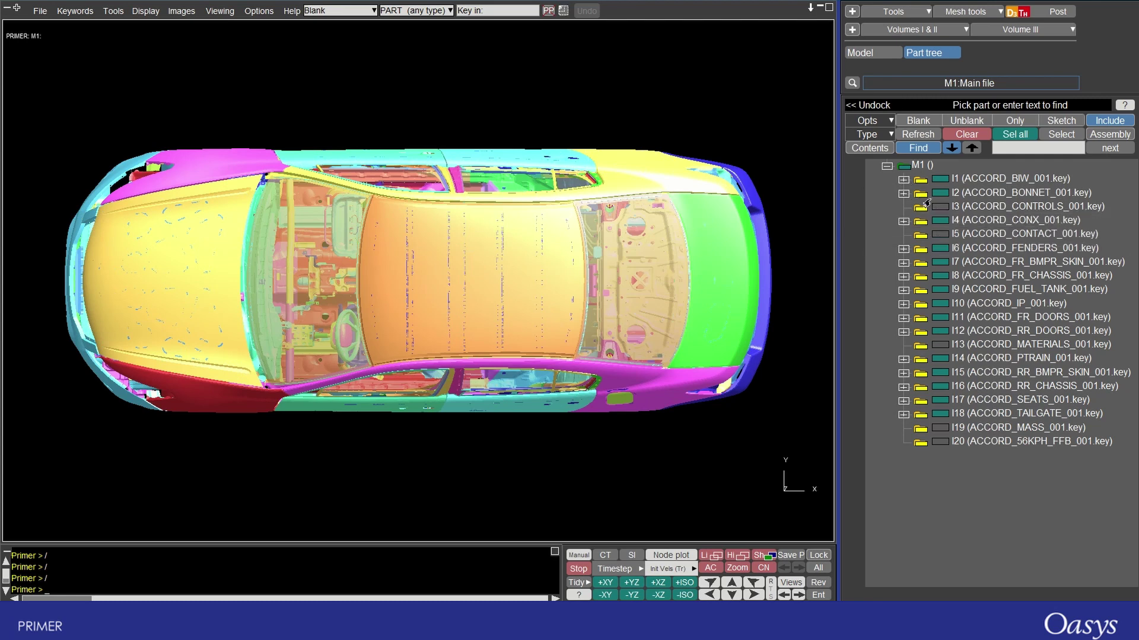
Show keyword contents and expand the ACCORD_CONTROLS_001.key and ACCORD_BONNET_001.key includes
{"action": "left_click", "coordinate": [867, 149]}
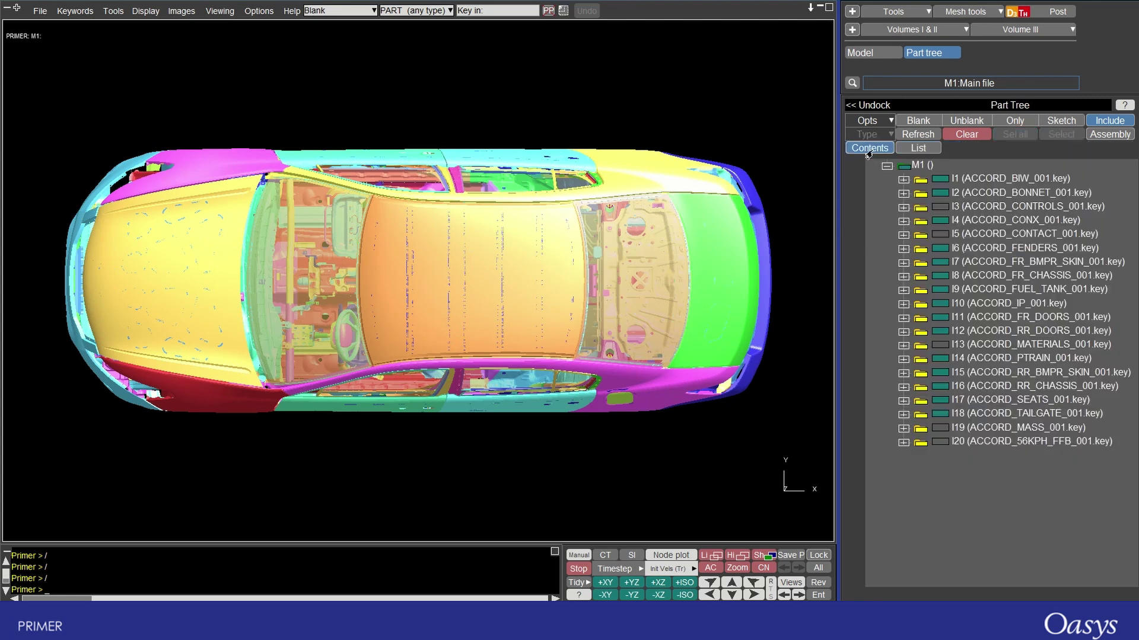
{"action": "left_click", "coordinate": [903, 207]}
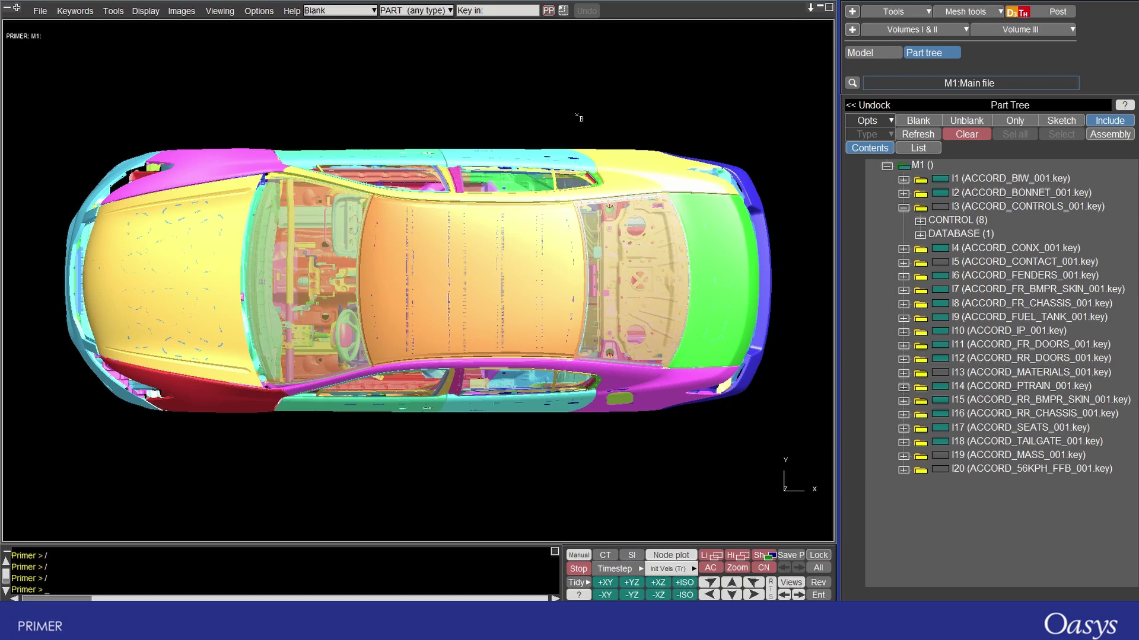
{"action": "left_click", "coordinate": [902, 193]}
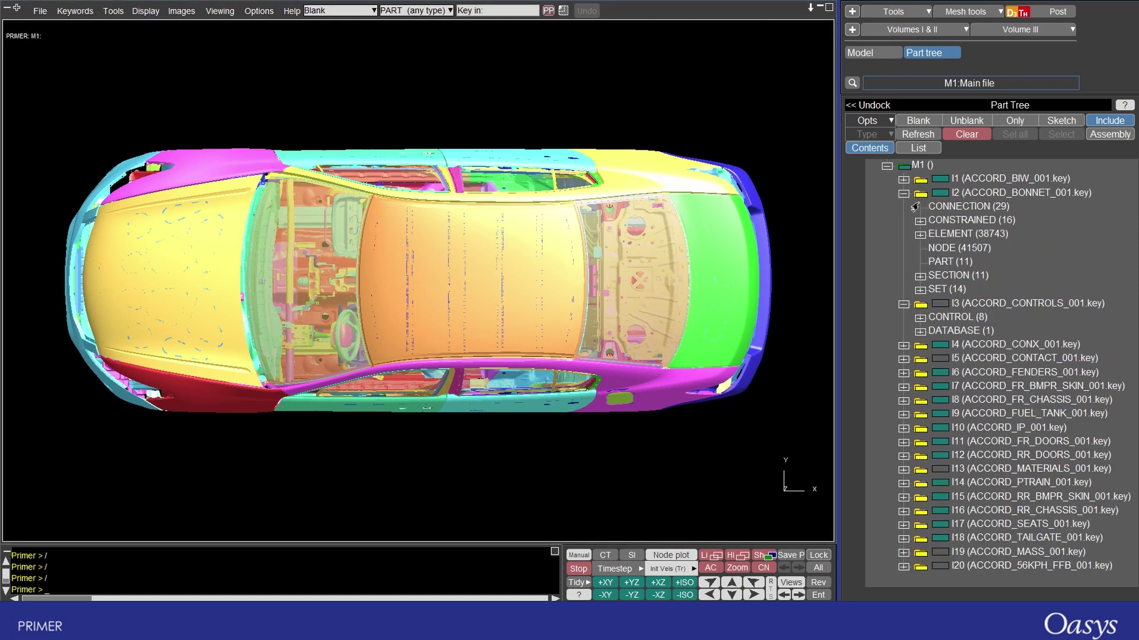
List the bonnet's 11 parts and display only hood parts 200000–200005
{"action": "left_click", "coordinate": [933, 262]}
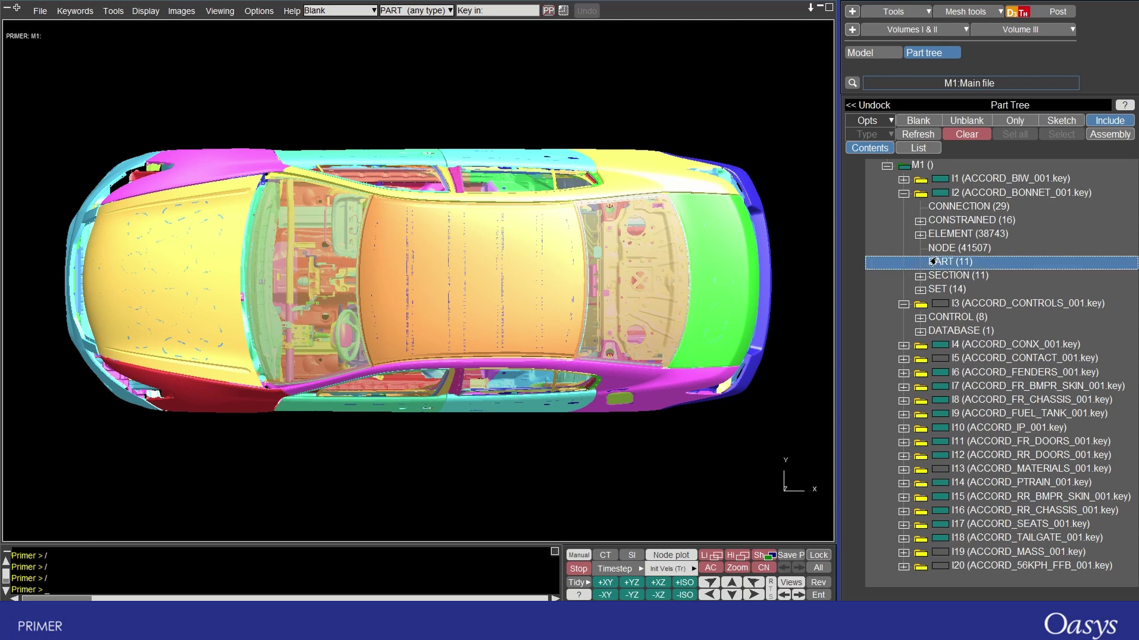
{"action": "left_click", "coordinate": [918, 148]}
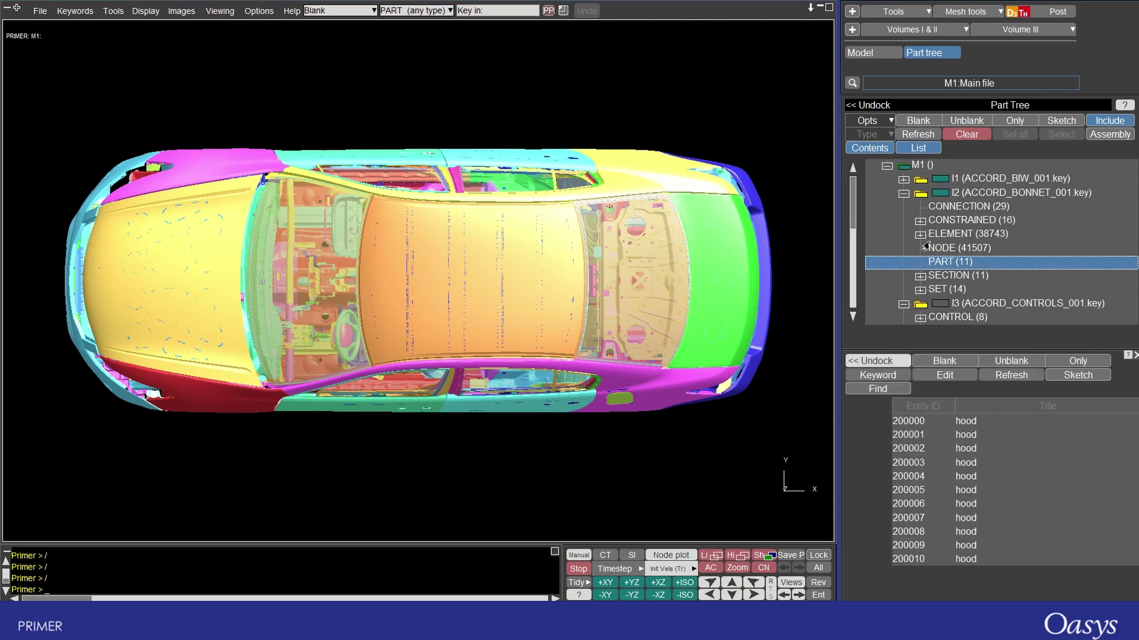
{"action": "left_click", "coordinate": [916, 425]}
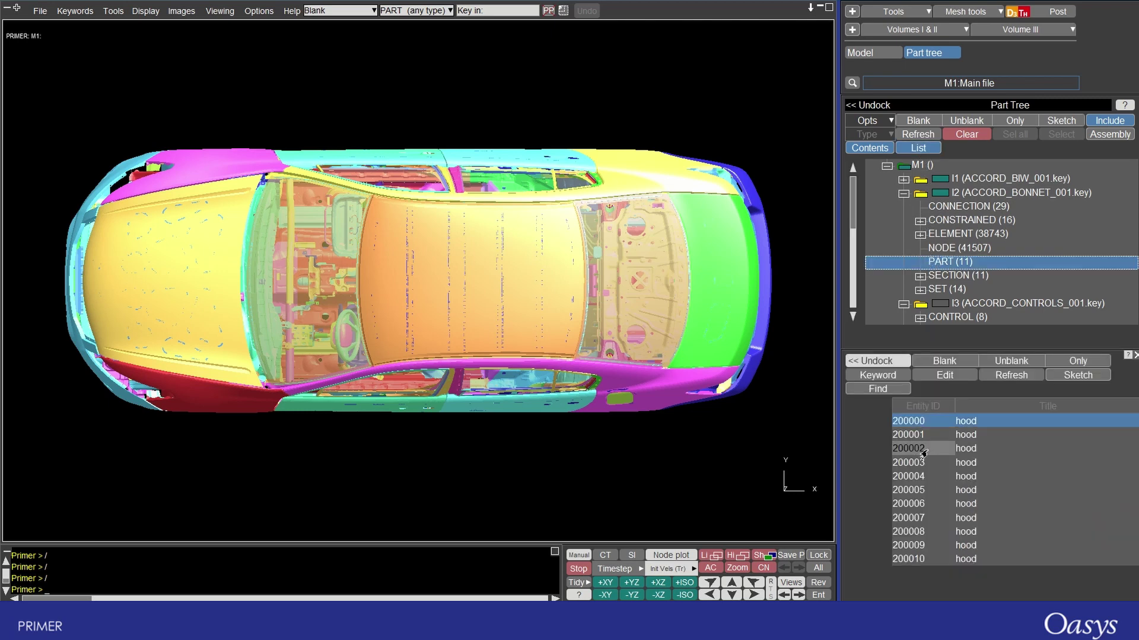
{"action": "left_click", "coordinate": [928, 492], "text": "shift"}
{"action": "right_click", "coordinate": [912, 482]}
{"action": "left_click", "coordinate": [972, 519]}
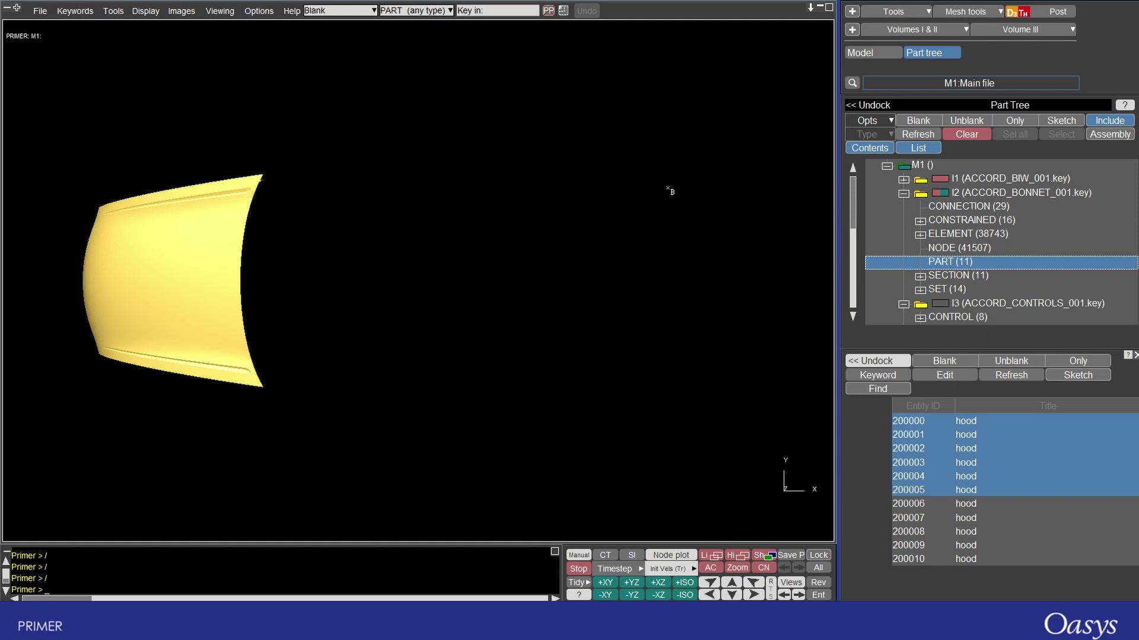
Close the parts list, preview the front bumper skin include, and inspect the tree display options unchanged
{"action": "left_click", "coordinate": [909, 150]}
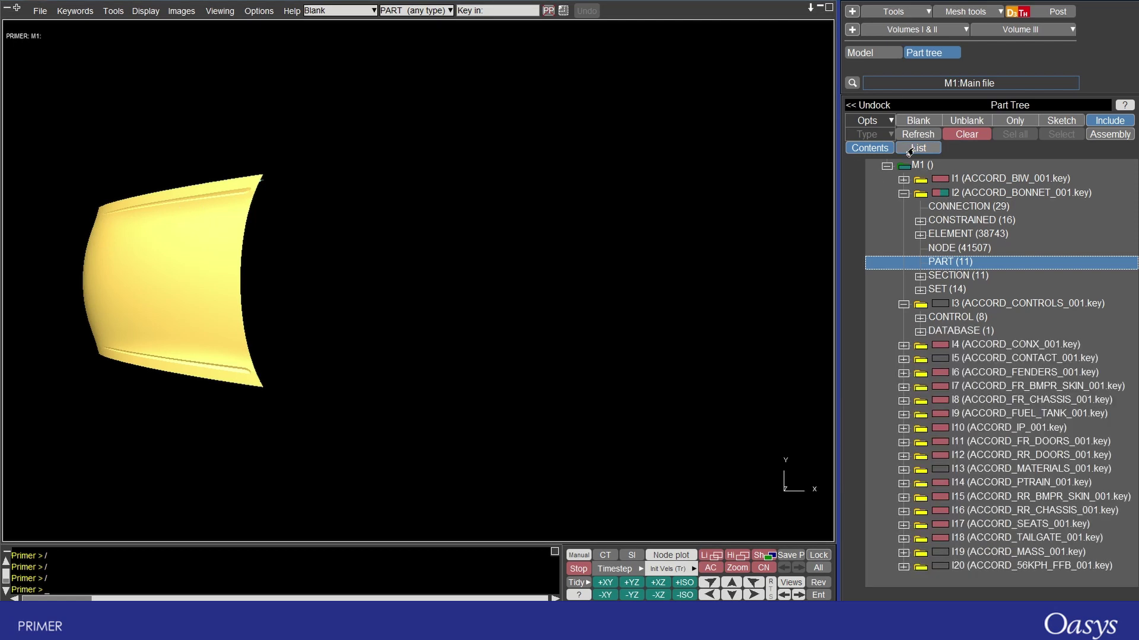
{"action": "left_click", "coordinate": [934, 388]}
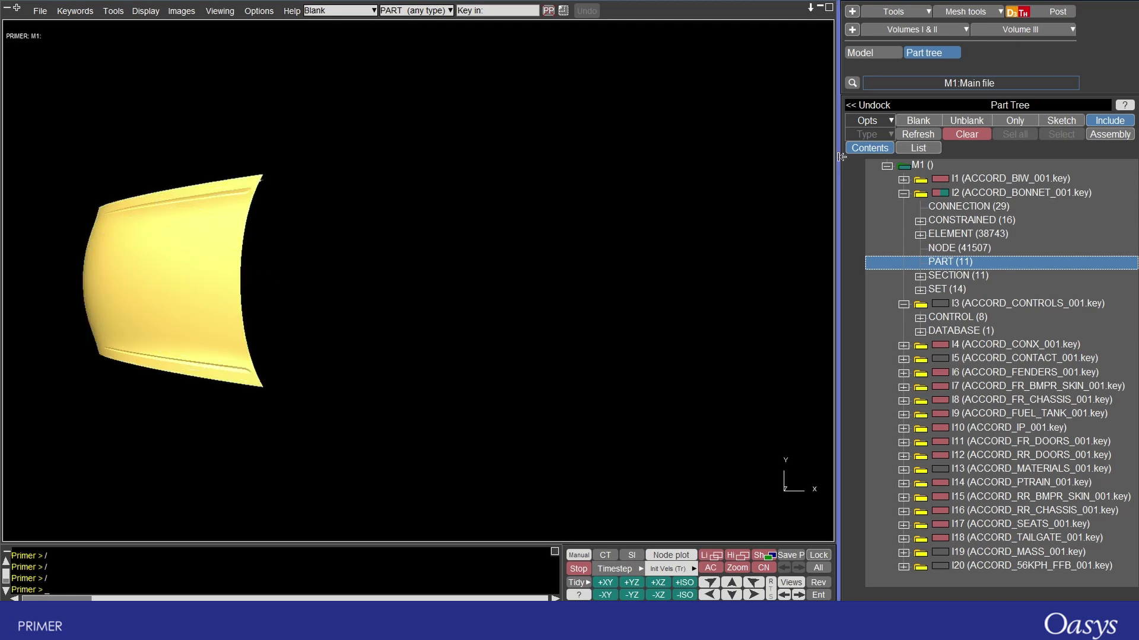
{"action": "left_click", "coordinate": [888, 120]}
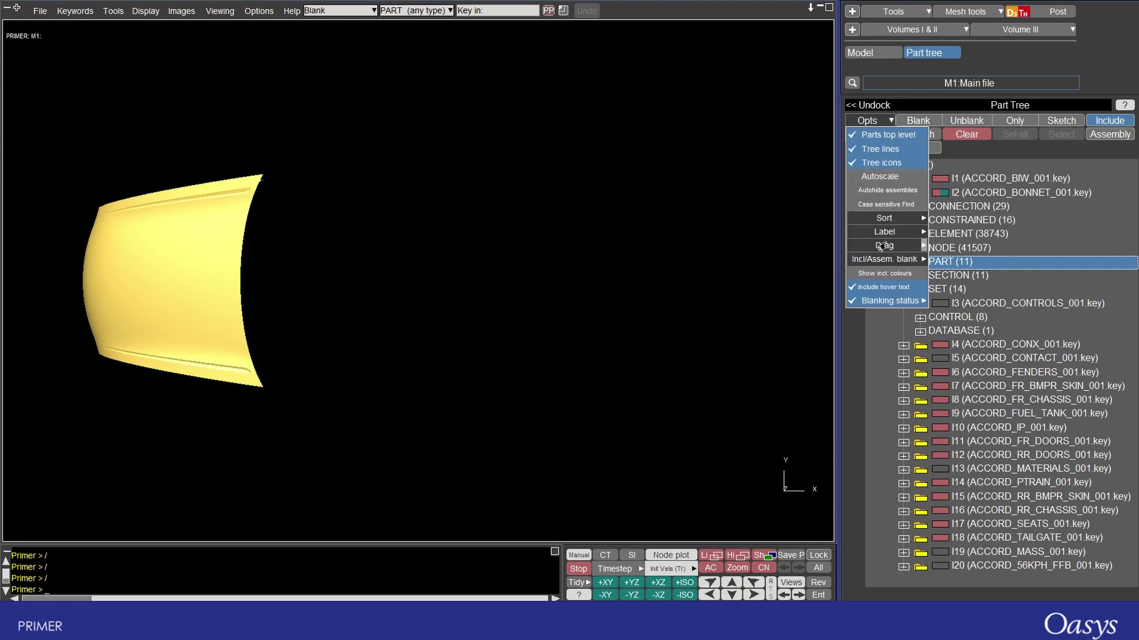
{"action": "mouse_move", "coordinate": [884, 262]}
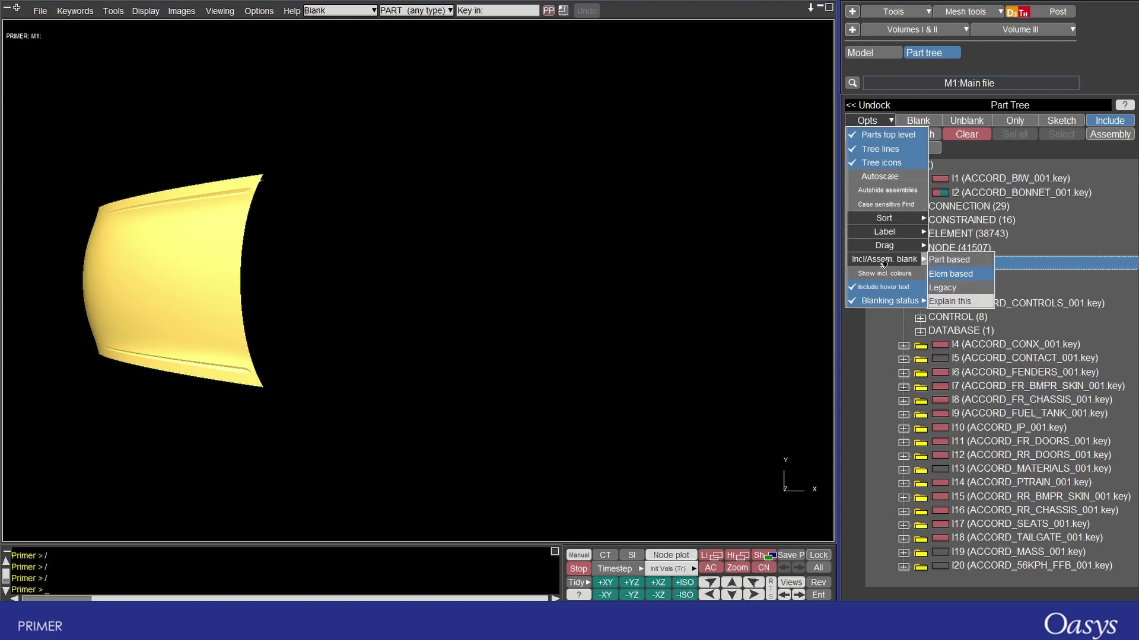
{"action": "left_click", "coordinate": [933, 288]}
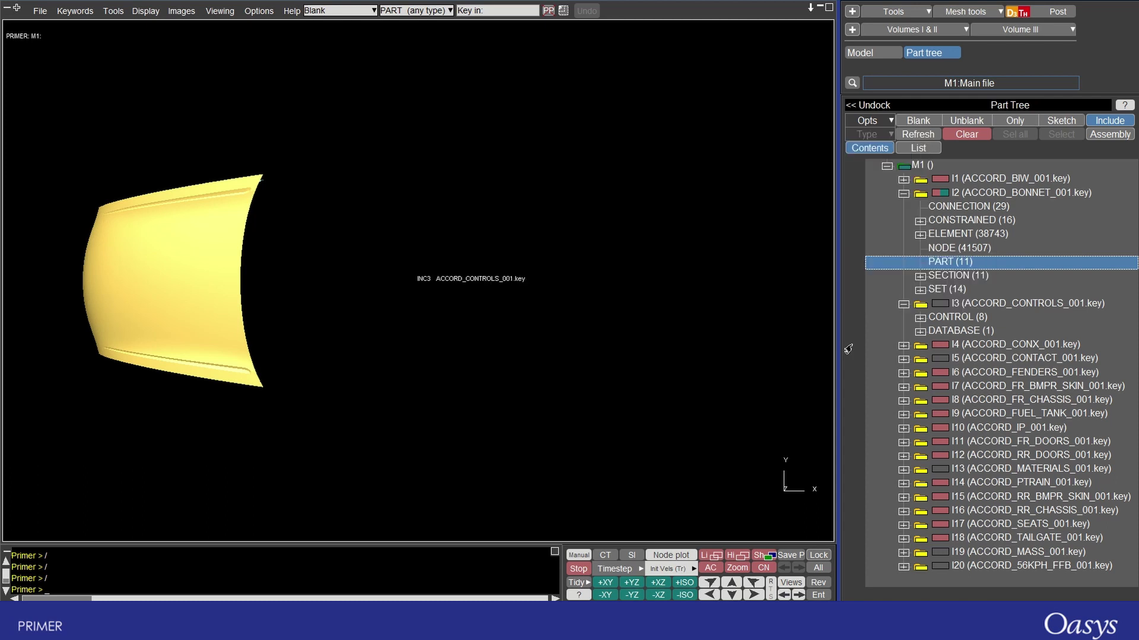
List bonnet hood parts directly, then make ACCORD_FENDERS_001.key and then ACCORD_IP_001.key the current layer
{"action": "left_click", "coordinate": [864, 152]}
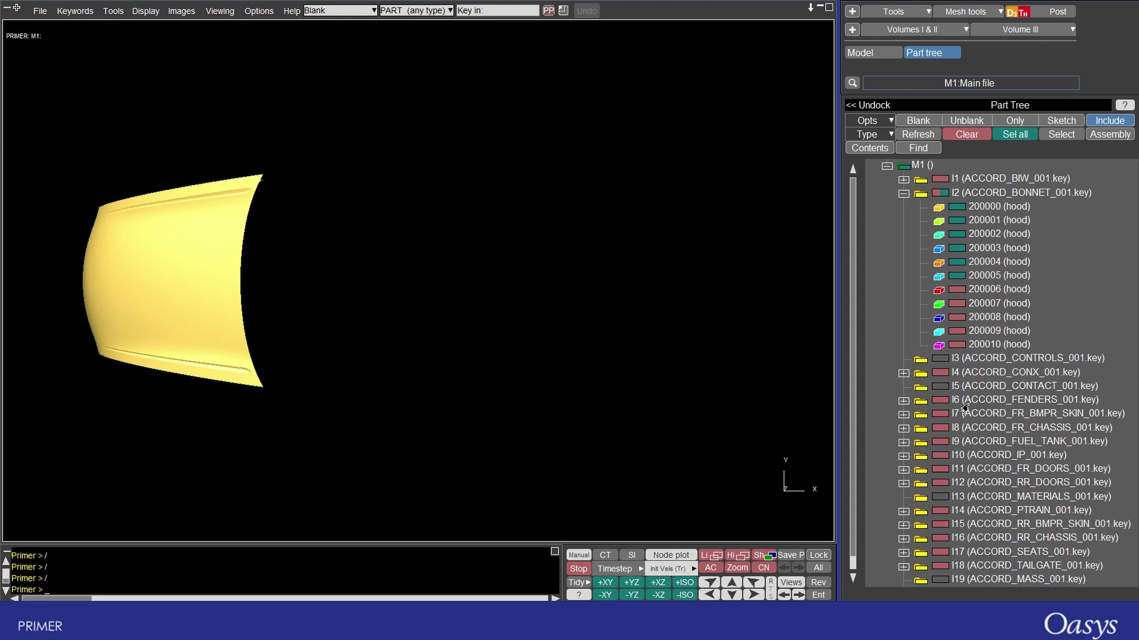
{"action": "right_click", "coordinate": [966, 403]}
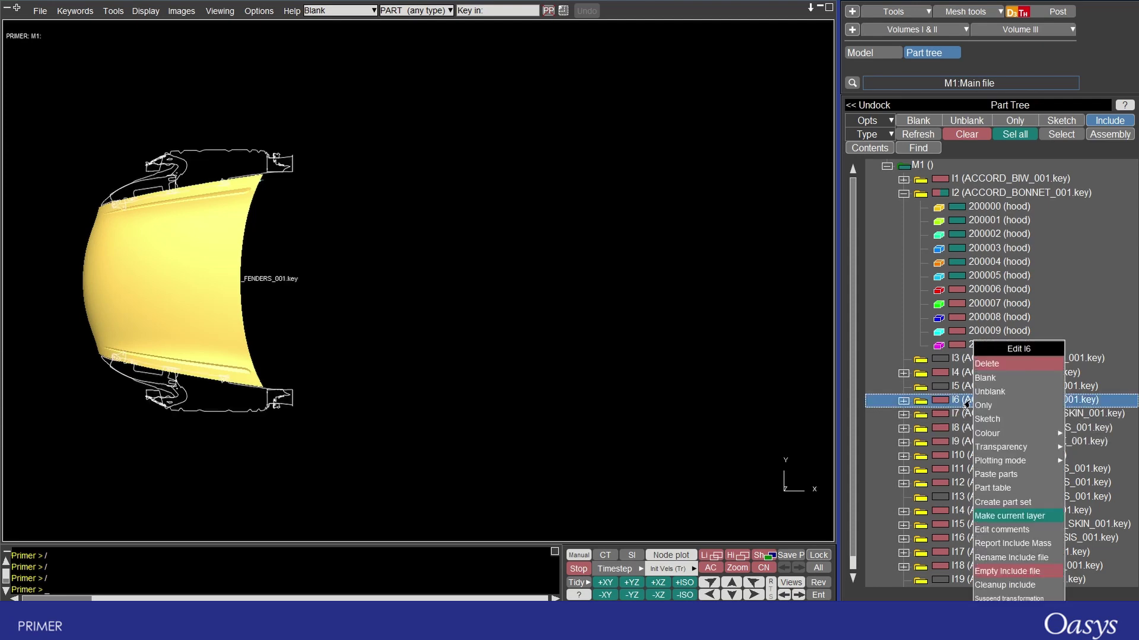
{"action": "left_click", "coordinate": [988, 516]}
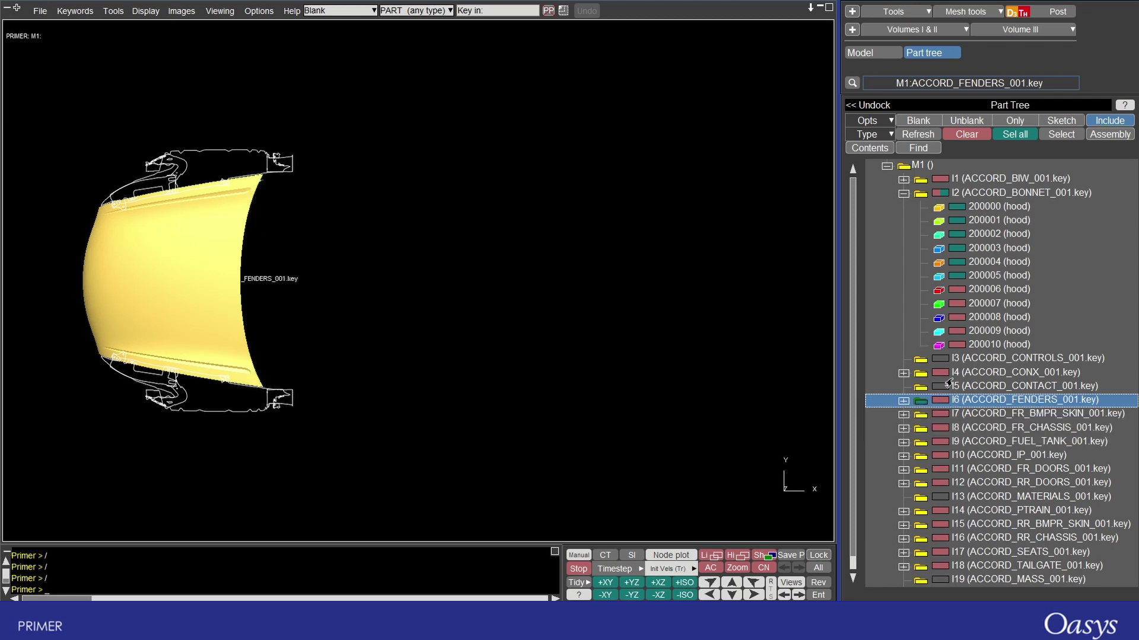
{"action": "right_click", "coordinate": [962, 459]}
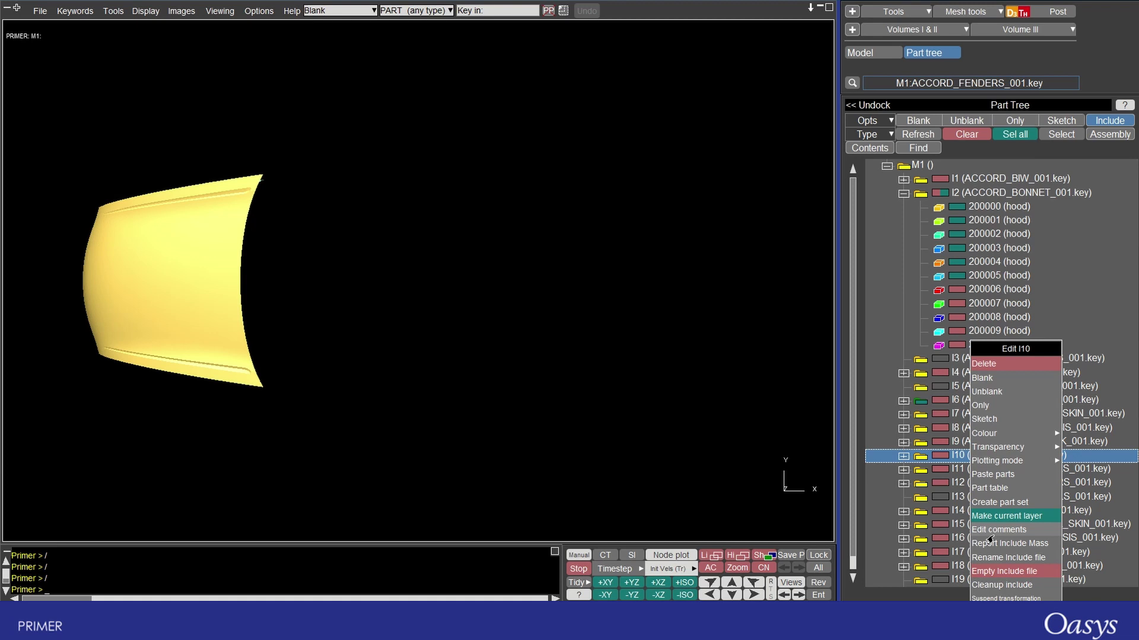
{"action": "left_click", "coordinate": [989, 517]}
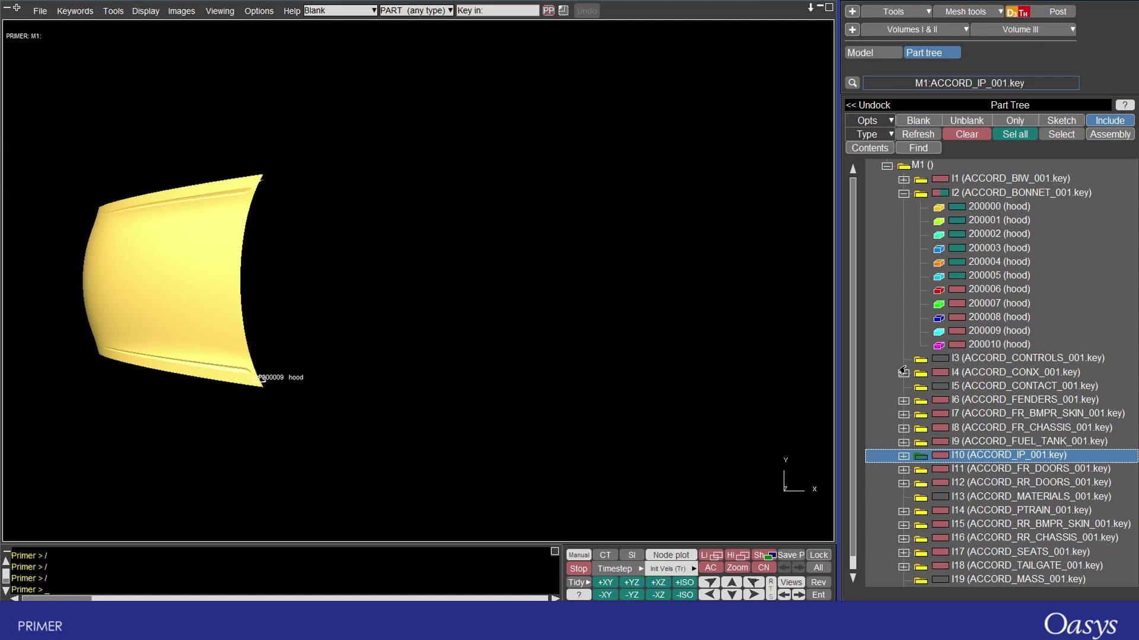
Move parts 450000–450002 out of ACCORD_IP_001.key directly under model M1
{"action": "left_click", "coordinate": [902, 456]}
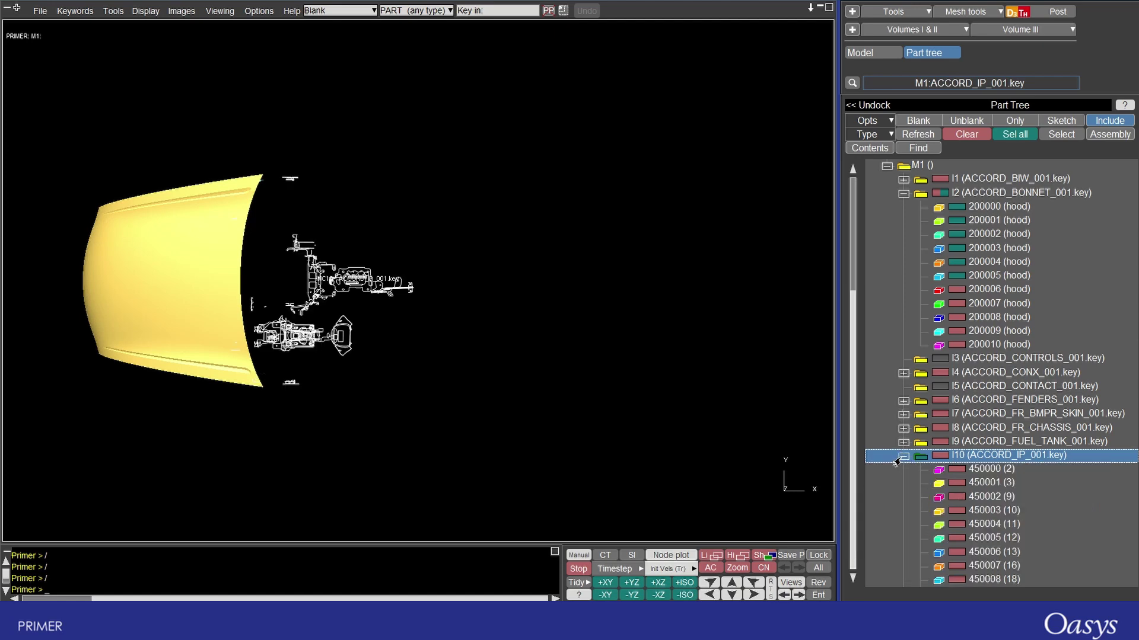
{"action": "left_click", "coordinate": [943, 471]}
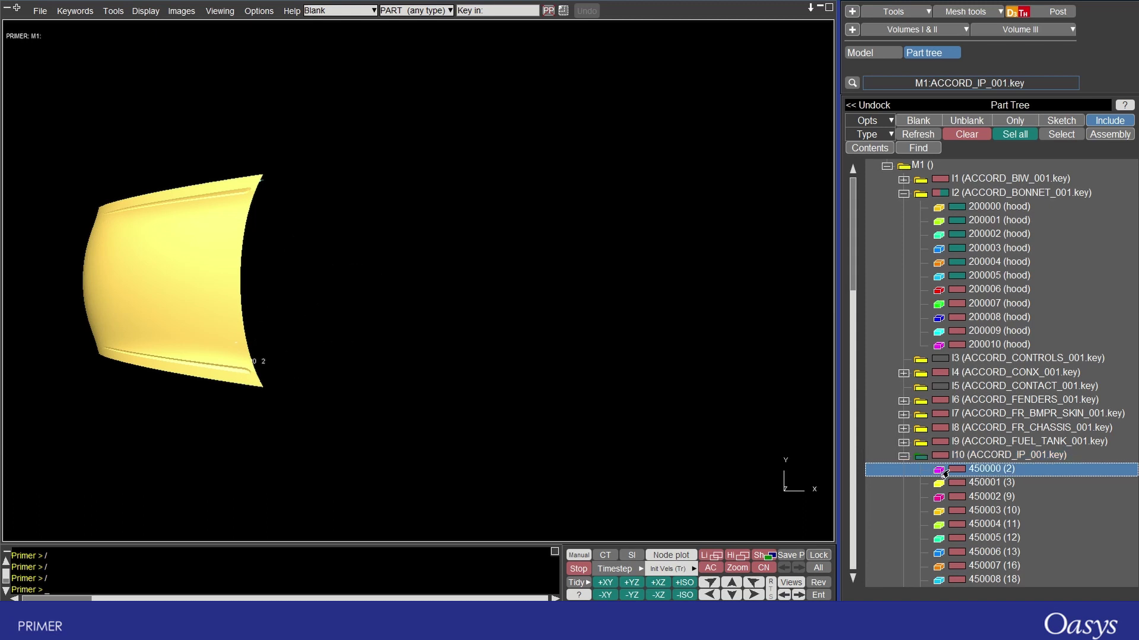
{"action": "left_click", "coordinate": [950, 503], "text": "shift"}
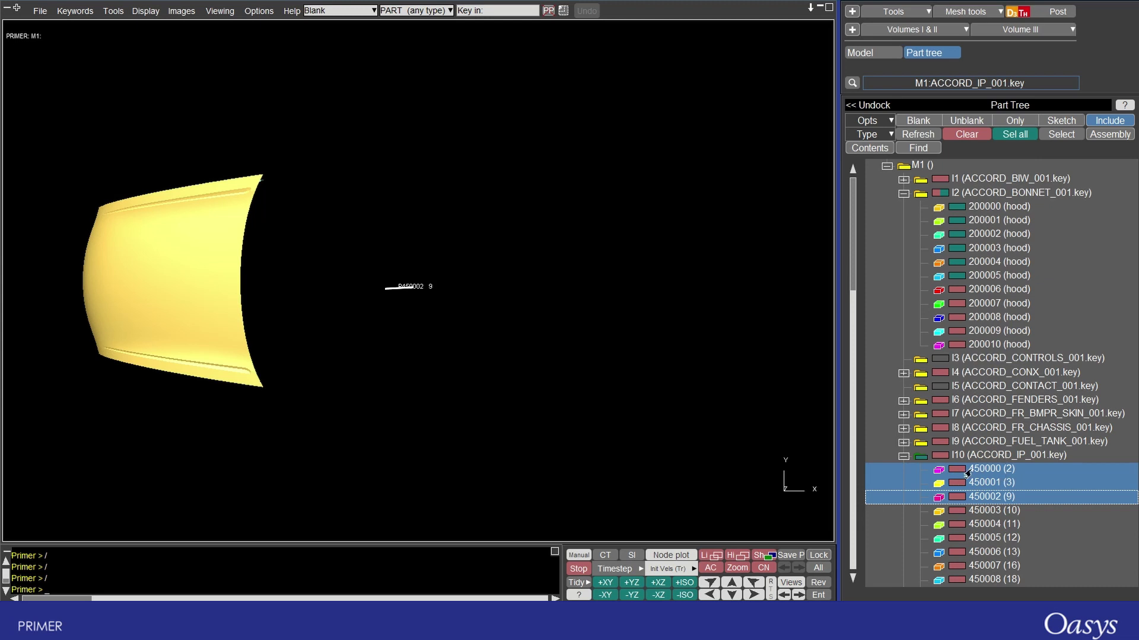
{"action": "left_click_drag", "start_coordinate": [967, 473], "coordinate": [917, 164]}
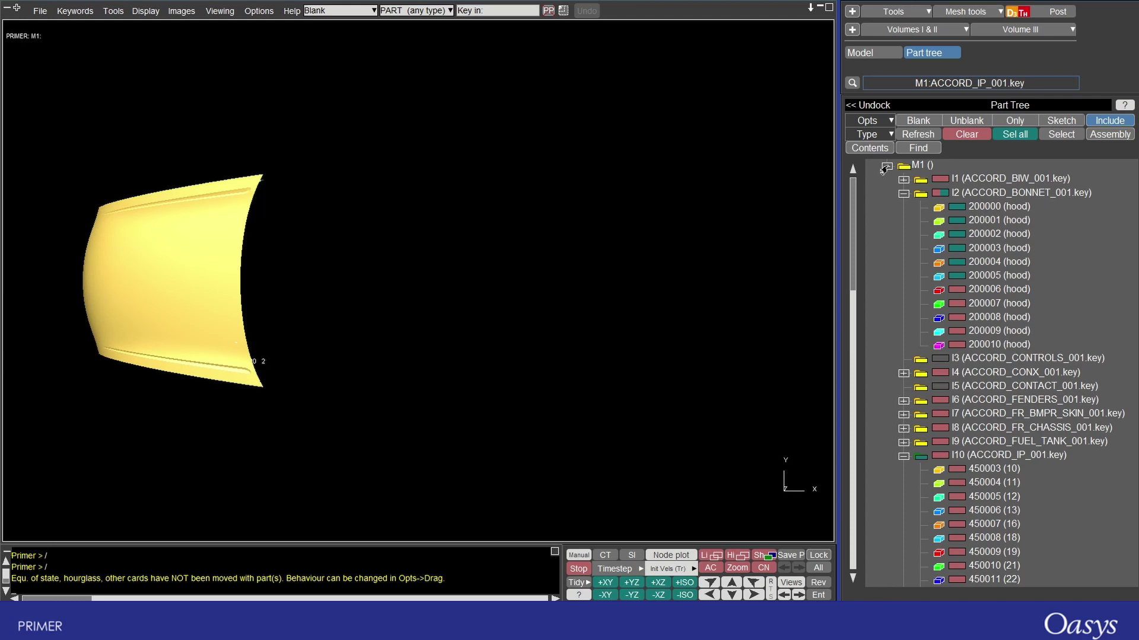
Collapse the bonnet and I10 include branches and display the whole M1 car model
{"action": "left_click", "coordinate": [903, 193]}
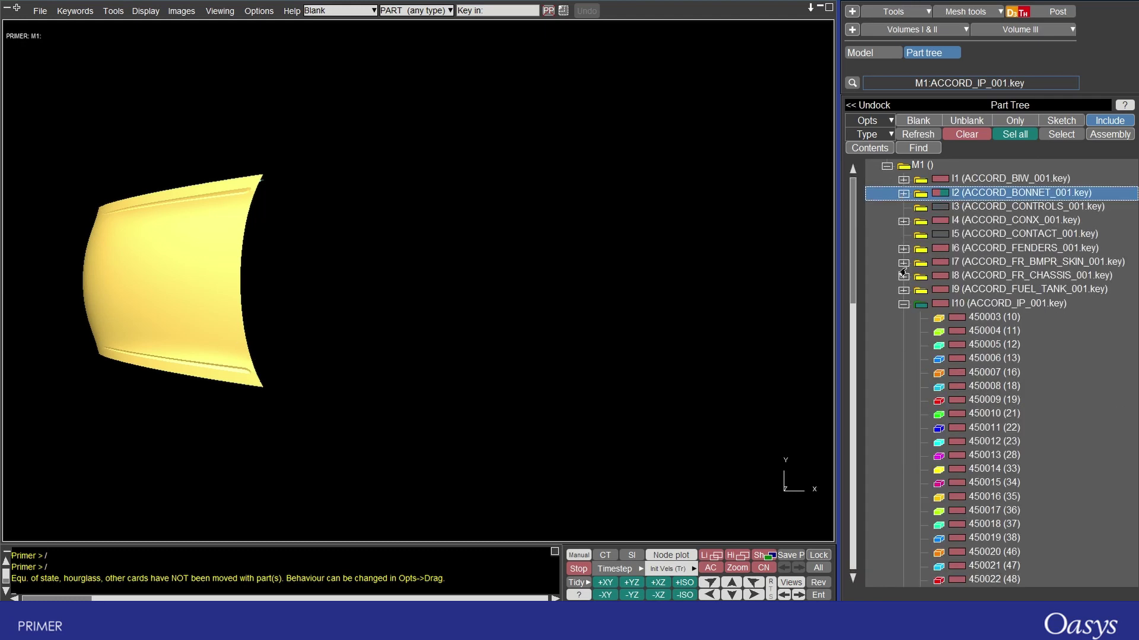
{"action": "left_click", "coordinate": [902, 305]}
{"action": "left_click", "coordinate": [951, 460]}
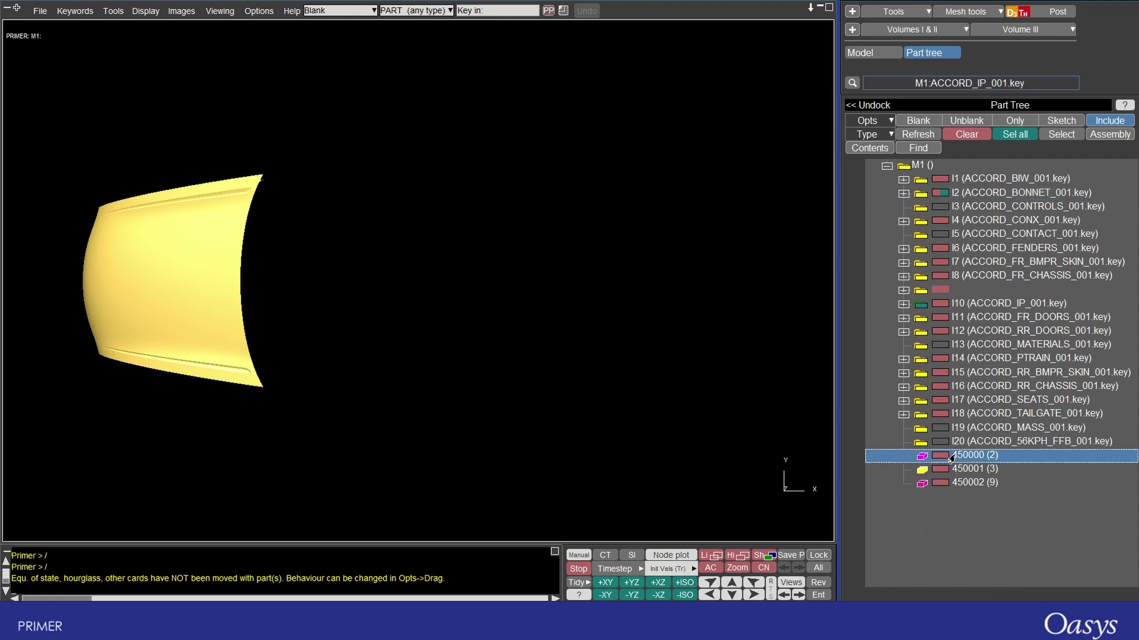
{"action": "left_click", "coordinate": [956, 487]}
{"action": "left_click", "coordinate": [947, 458]}
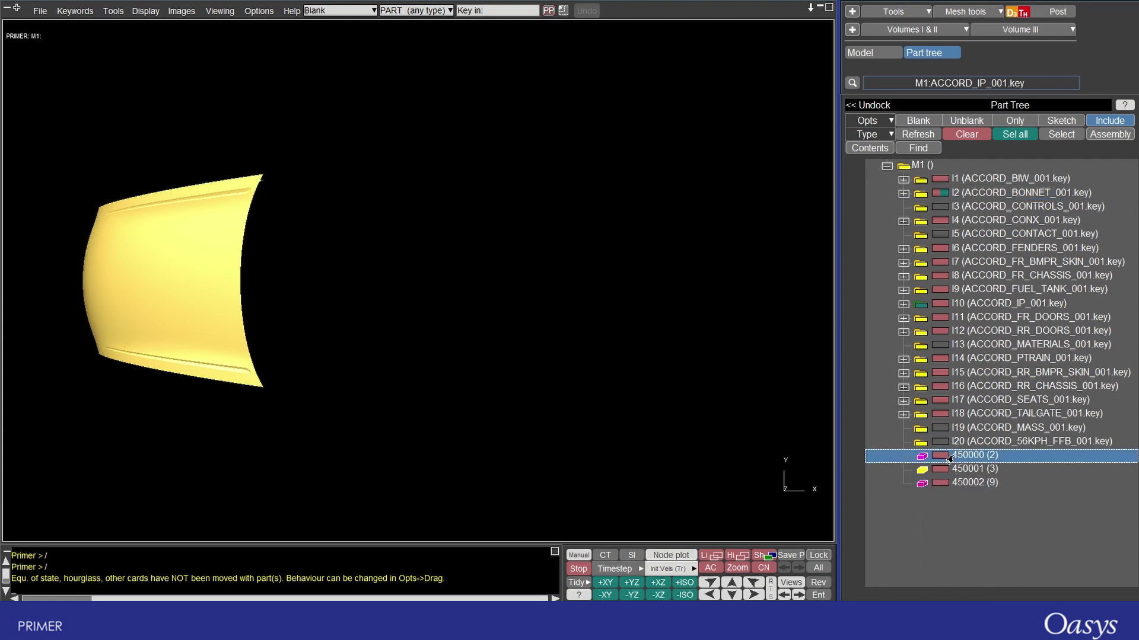
{"action": "right_click", "coordinate": [902, 168]}
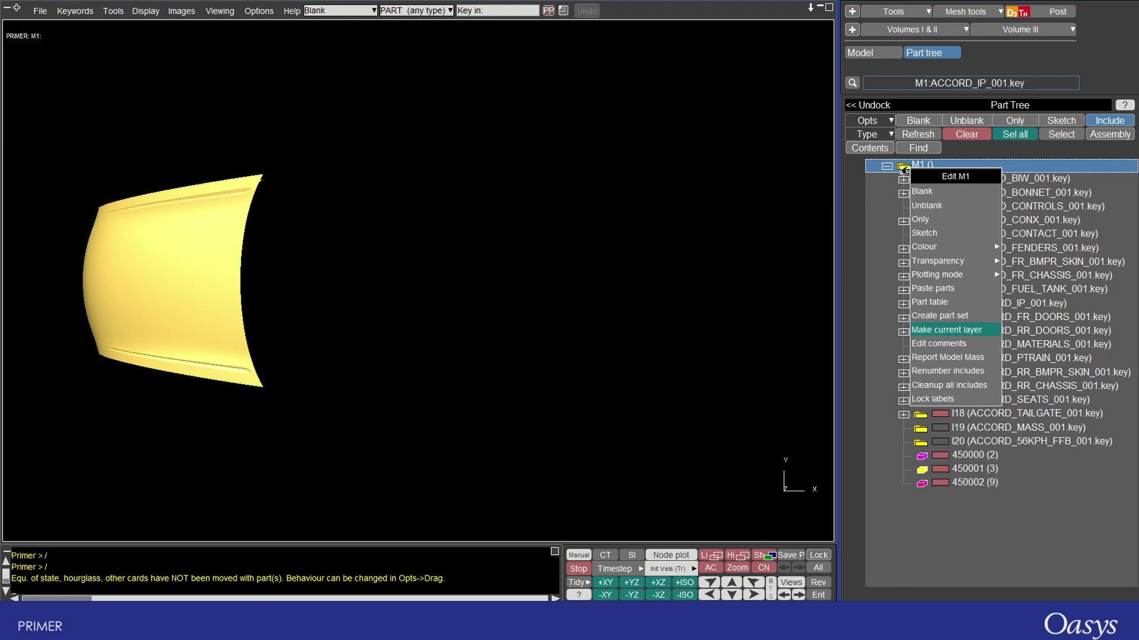
{"action": "left_click", "coordinate": [918, 220]}
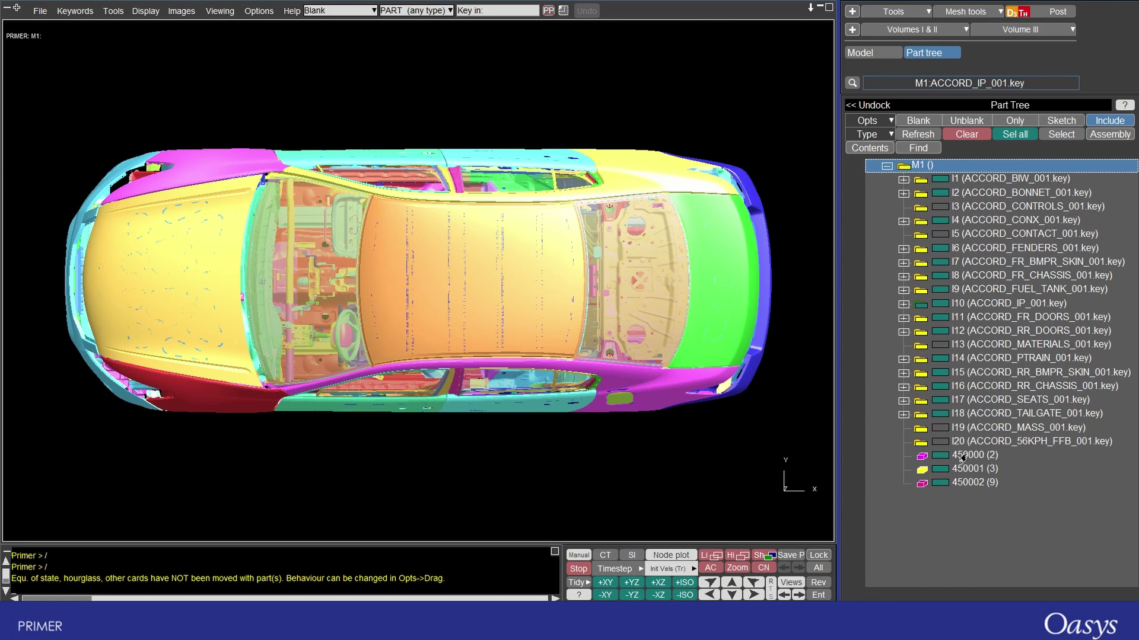
Move parts 450000–450002 into include I20 ACCORD_56KPH_FFB_001.key and display only I20's parts
{"action": "left_click", "coordinate": [961, 458]}
{"action": "left_click", "coordinate": [962, 483], "text": "shift"}
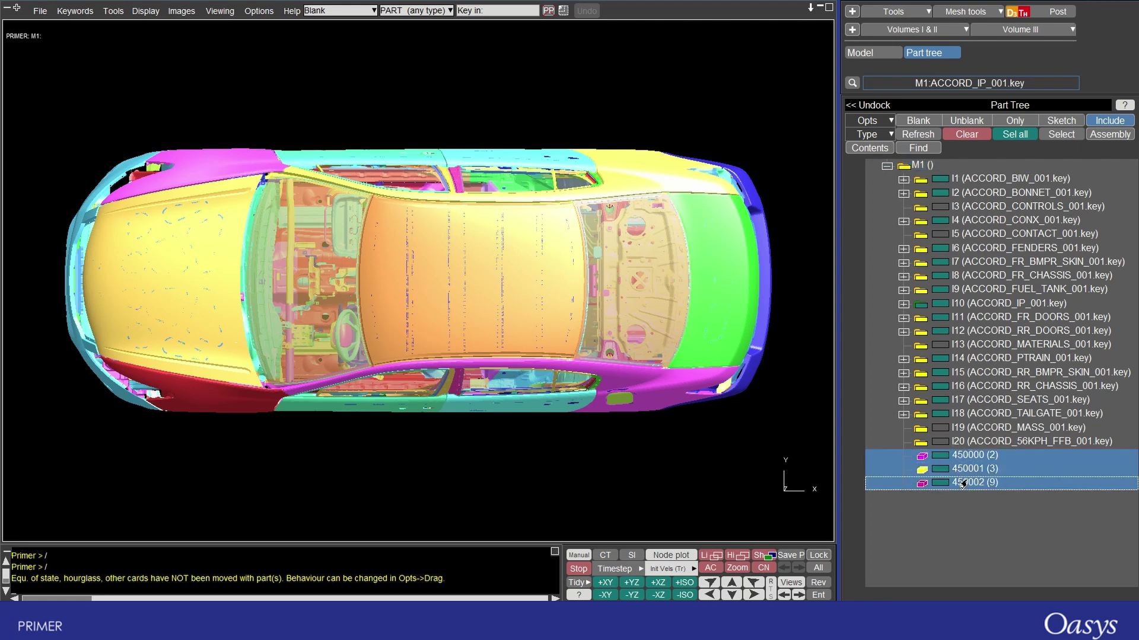
{"action": "left_click_drag", "start_coordinate": [962, 483], "coordinate": [959, 442]}
{"action": "left_click", "coordinate": [901, 444]}
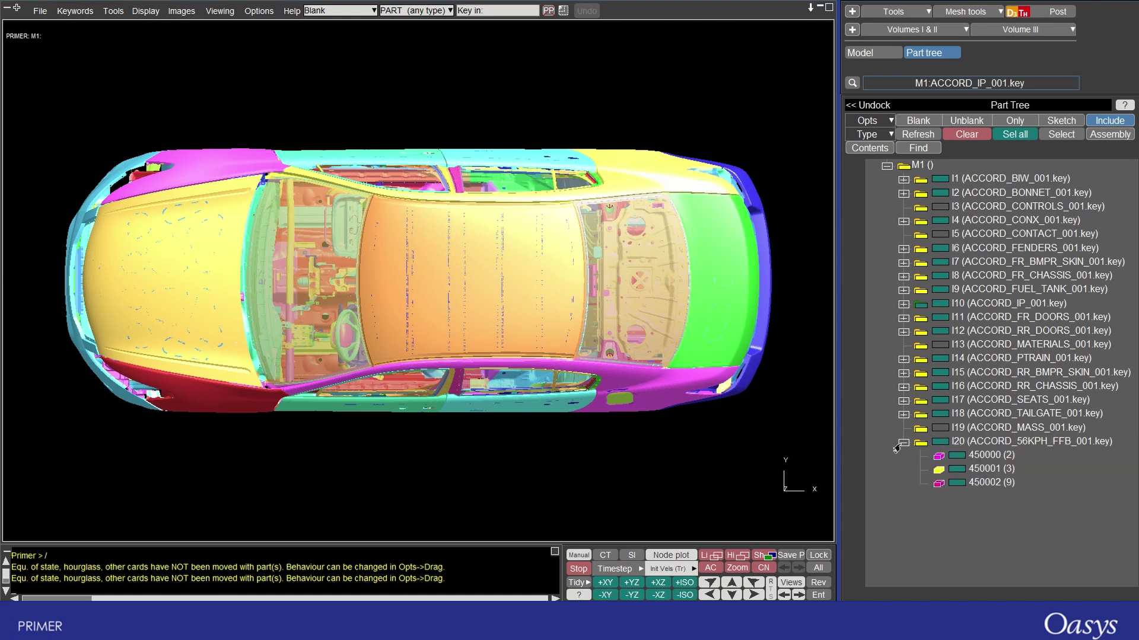
{"action": "right_click", "coordinate": [955, 445]}
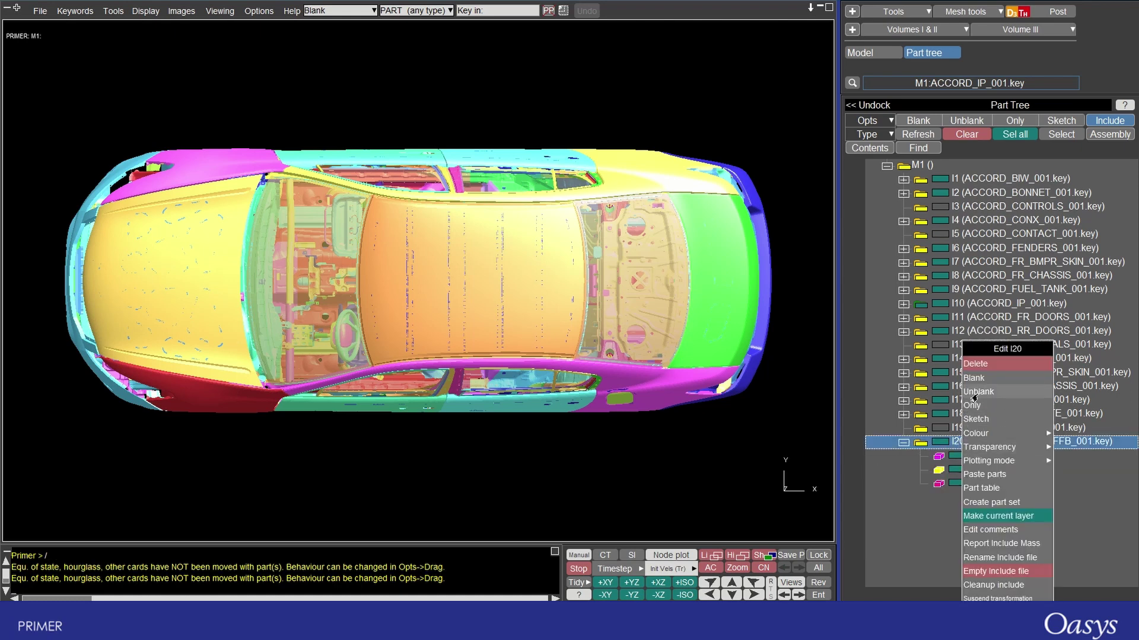
{"action": "left_click", "coordinate": [973, 405]}
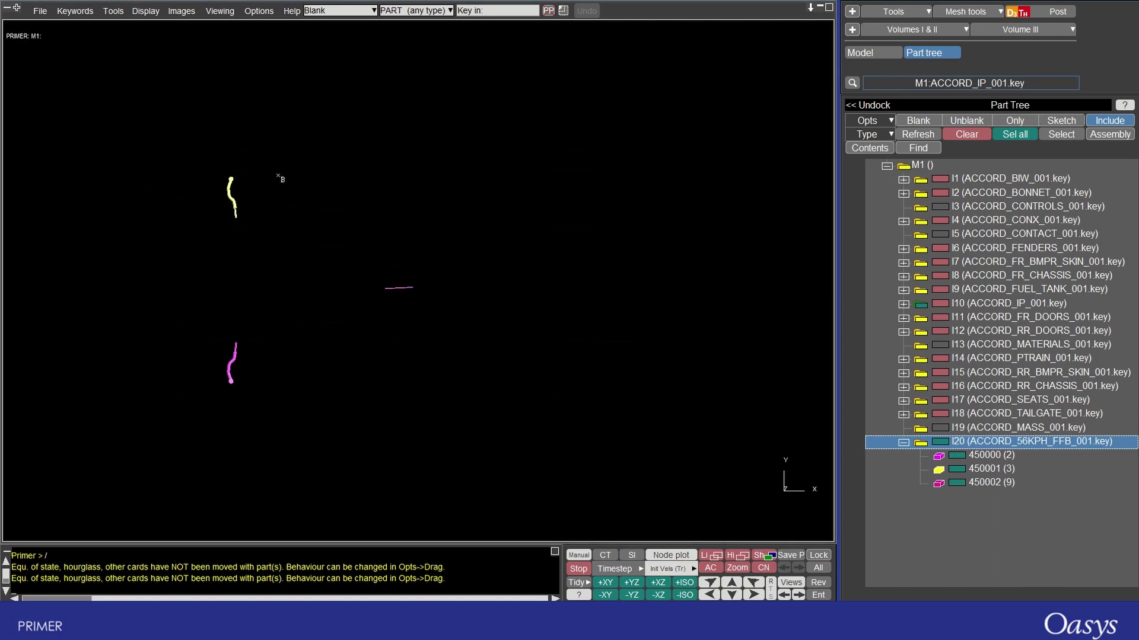
{"action": "left_click_drag", "start_coordinate": [244, 359], "coordinate": [284, 256]}
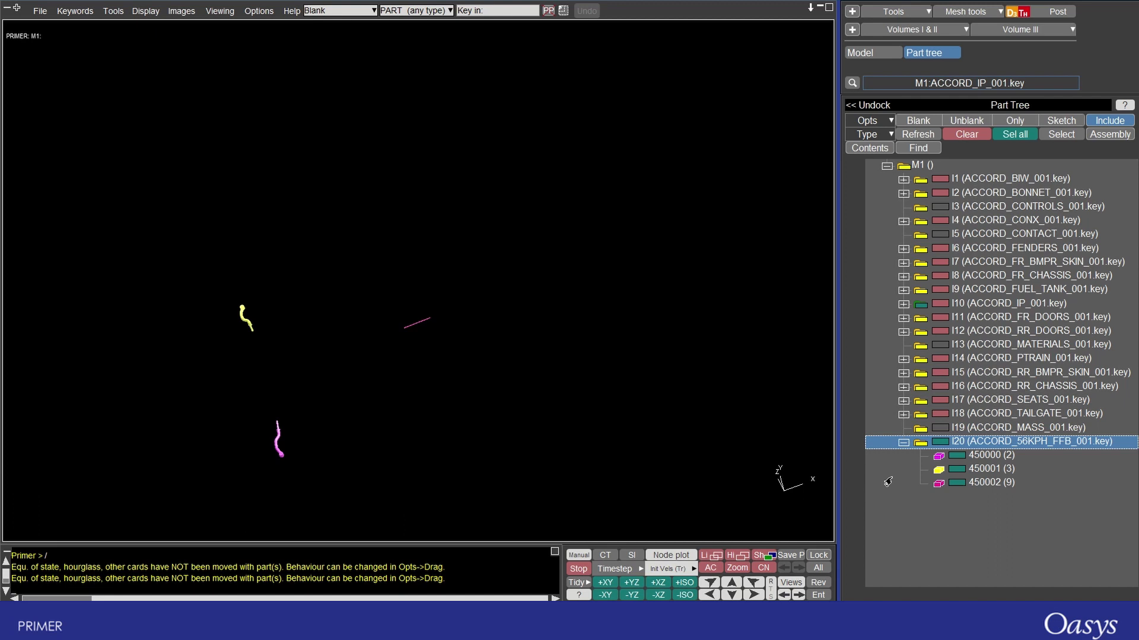
Cut parts 450001 and 450002 and paste them directly under model M1
{"action": "mouse_move", "coordinate": [888, 481]}
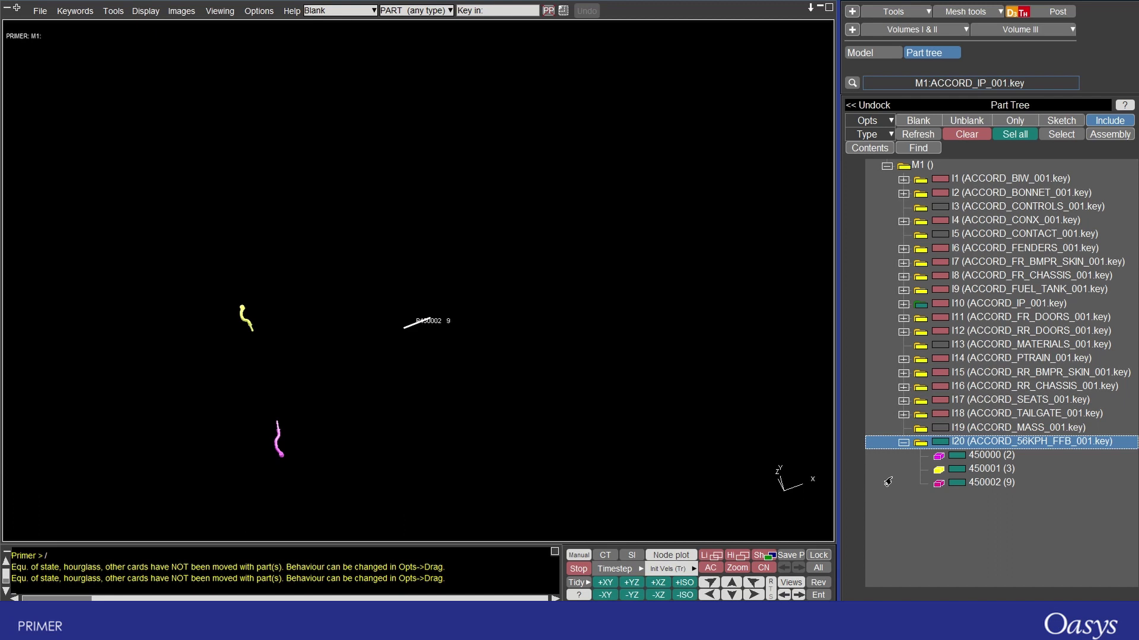
{"action": "left_click", "coordinate": [963, 469]}
{"action": "left_click", "coordinate": [961, 484], "text": "ctrl"}
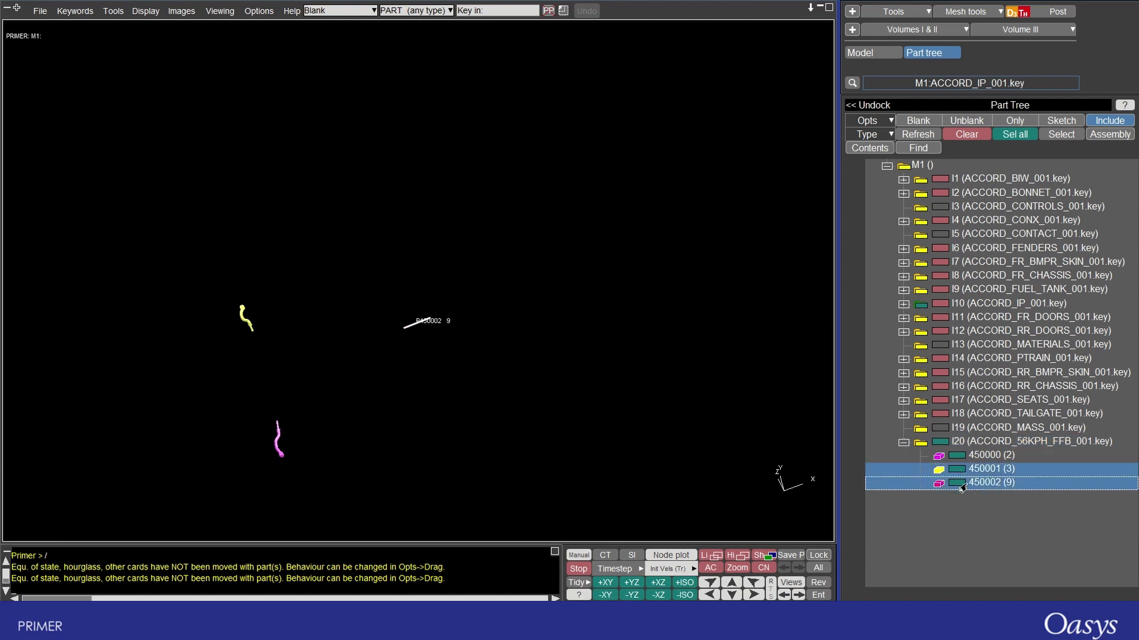
{"action": "right_click", "coordinate": [961, 487]}
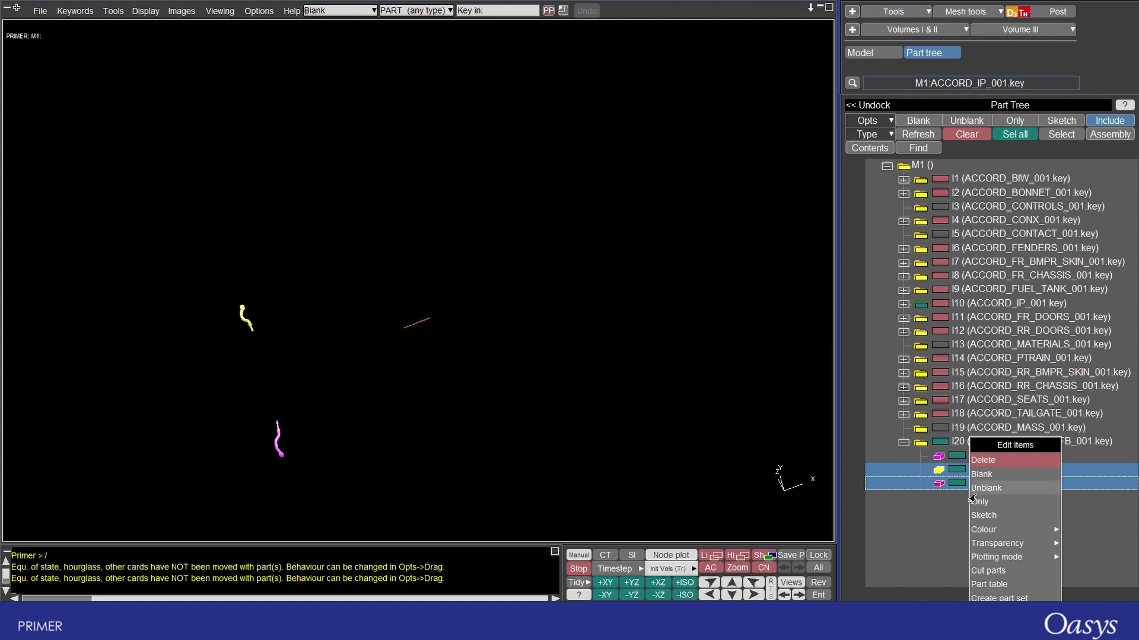
{"action": "left_click", "coordinate": [976, 571]}
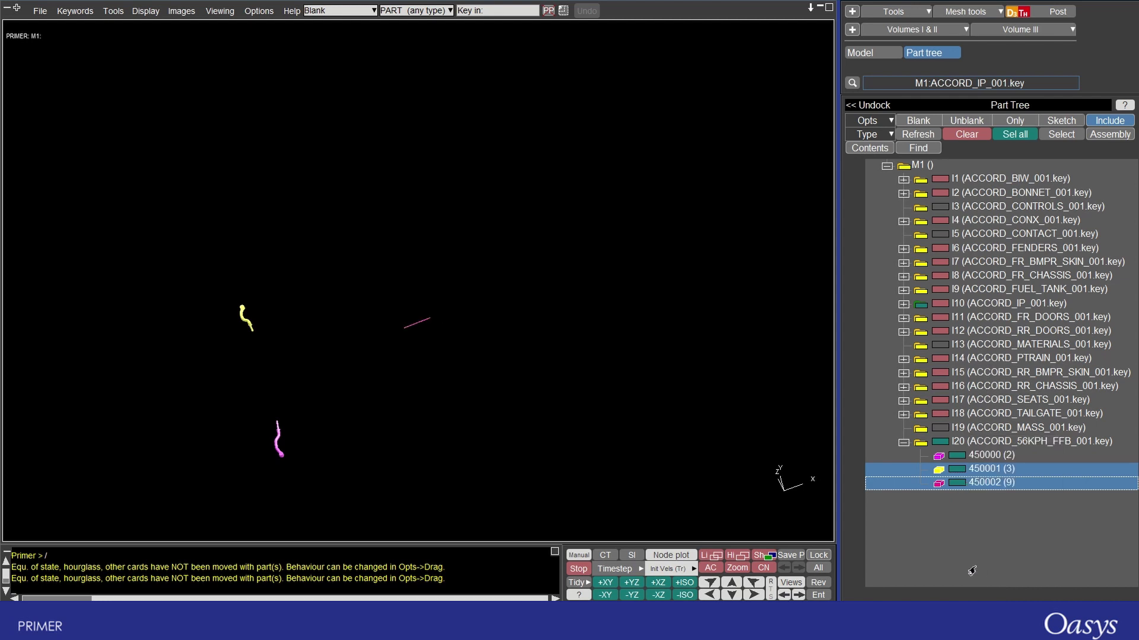
{"action": "right_click", "coordinate": [902, 171]}
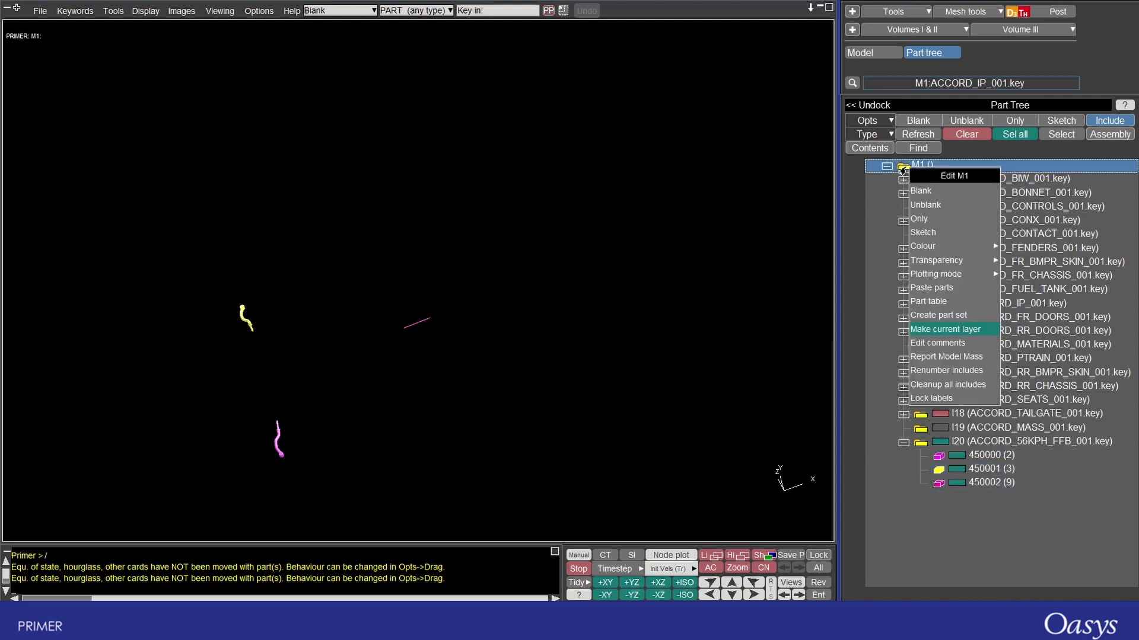
{"action": "left_click", "coordinate": [916, 288]}
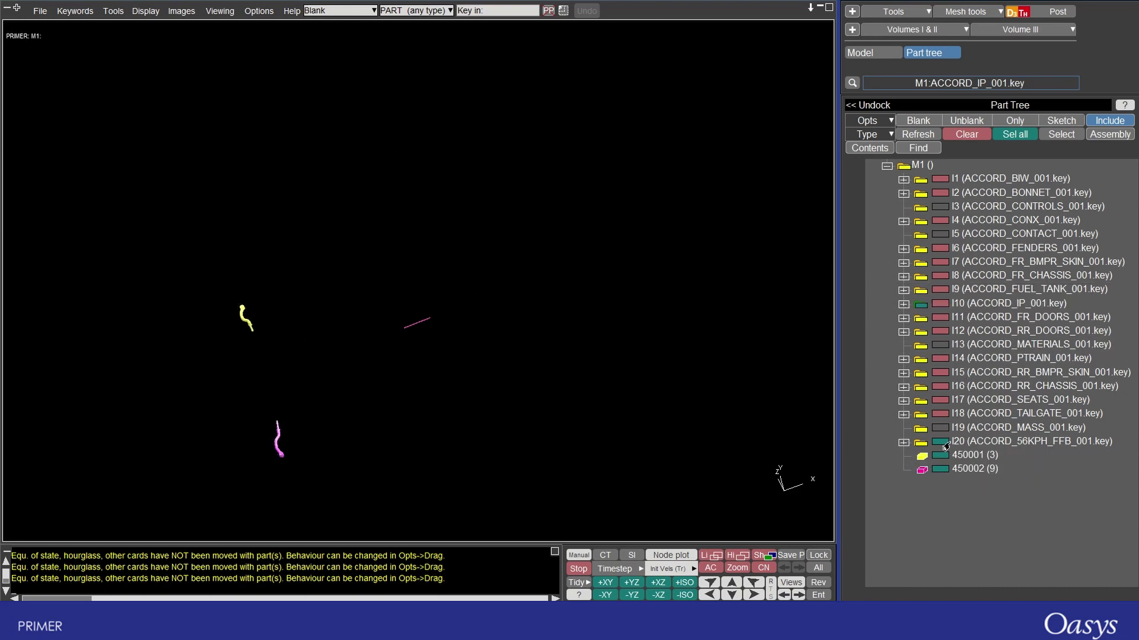
Nest include I20 inside tailgate include I18, unblank the whole M1 model and view it from above
{"action": "left_click_drag", "start_coordinate": [945, 446], "coordinate": [969, 414]}
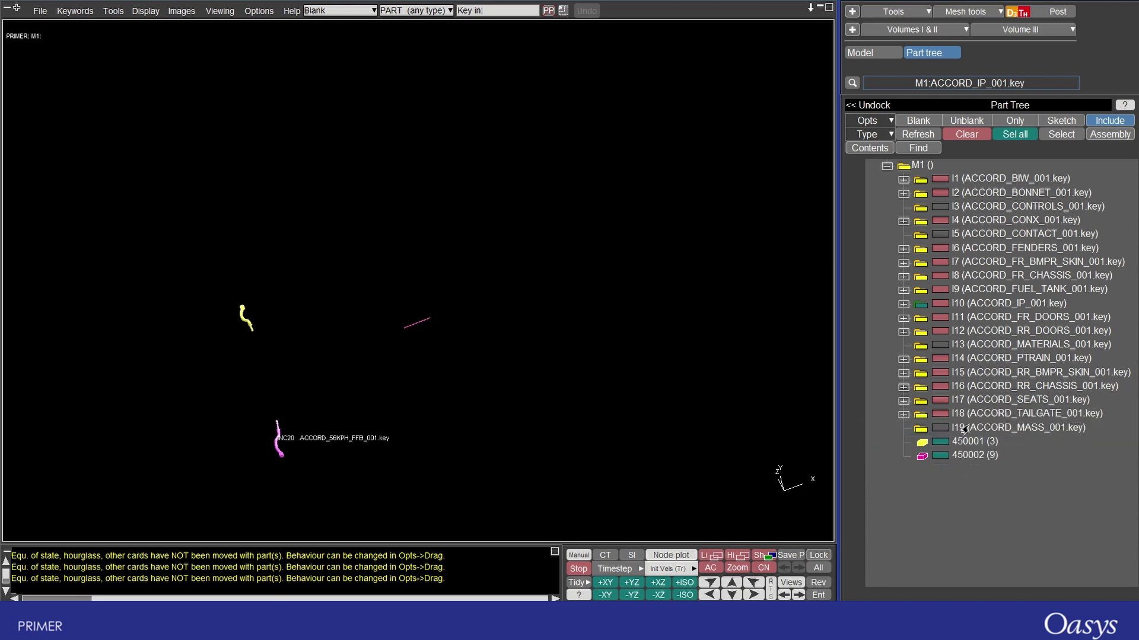
{"action": "left_click", "coordinate": [902, 416]}
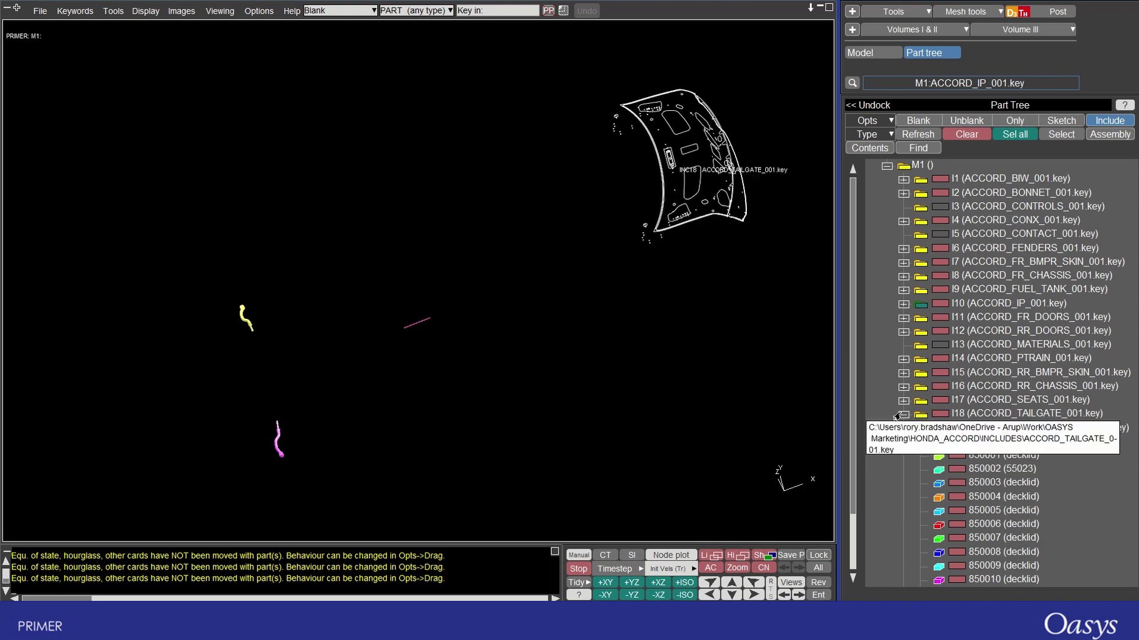
{"action": "left_click", "coordinate": [903, 414]}
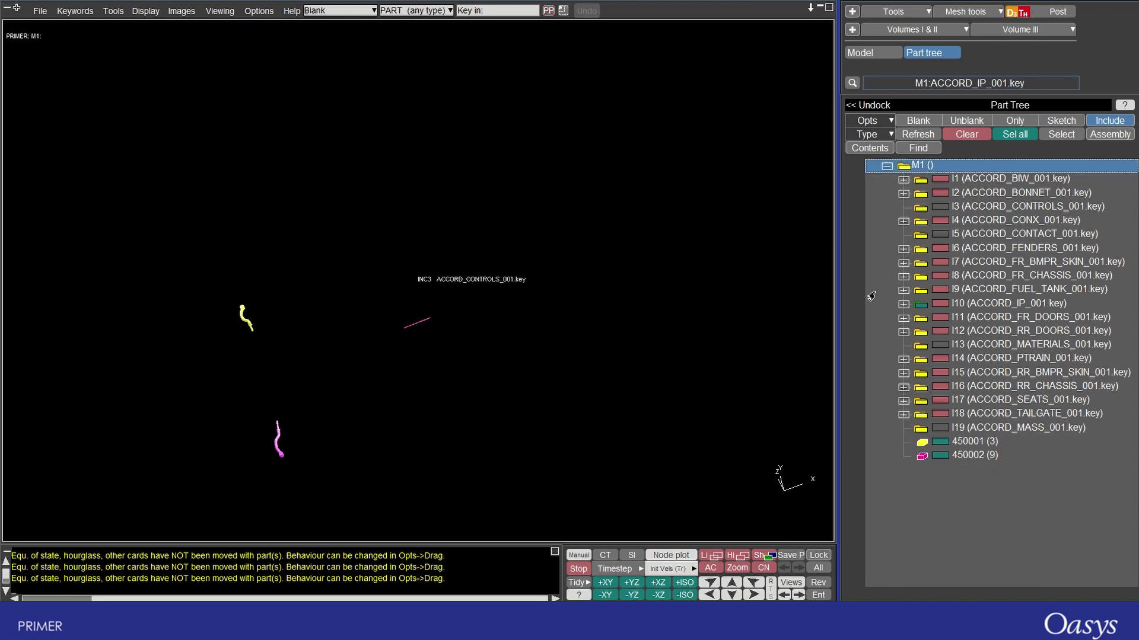
{"action": "right_click", "coordinate": [903, 169]}
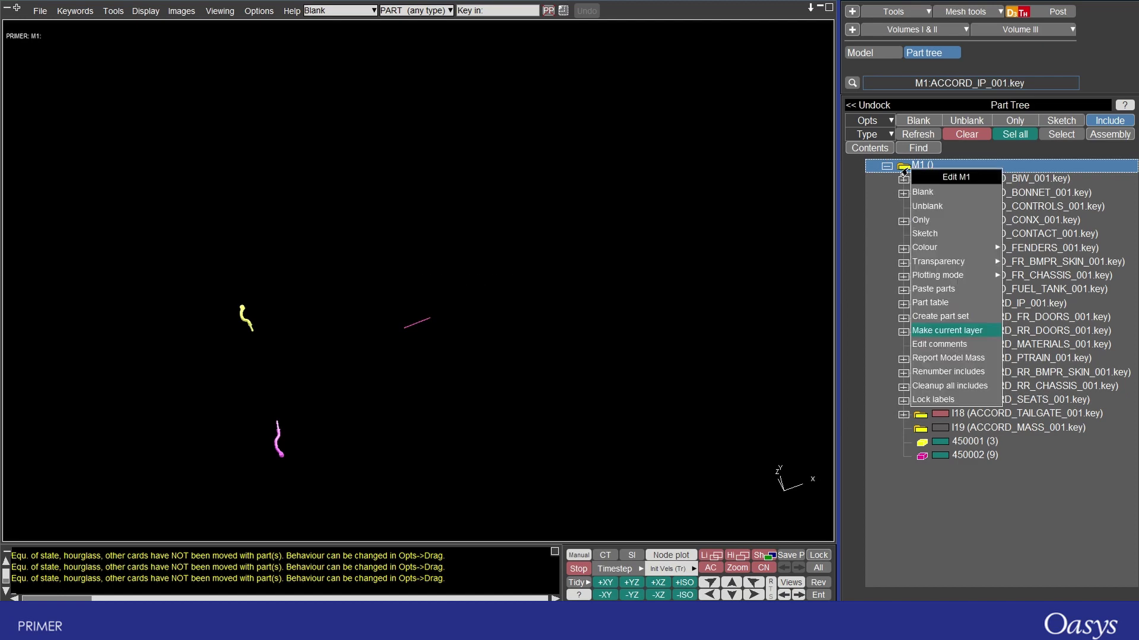
{"action": "left_click", "coordinate": [920, 207]}
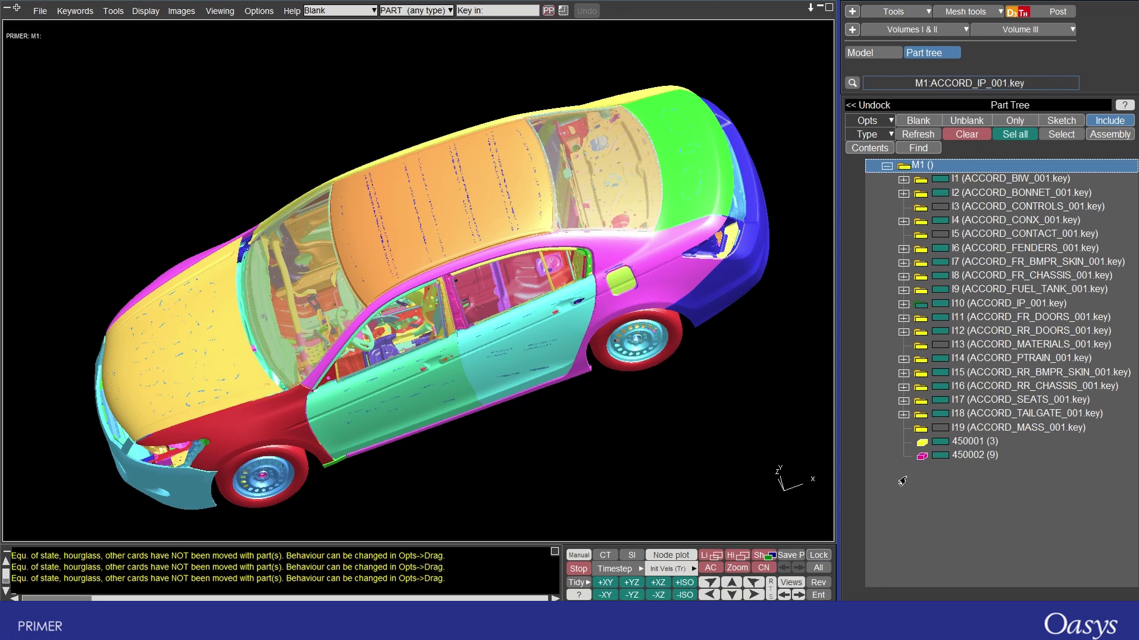
{"action": "key", "text": "z"}
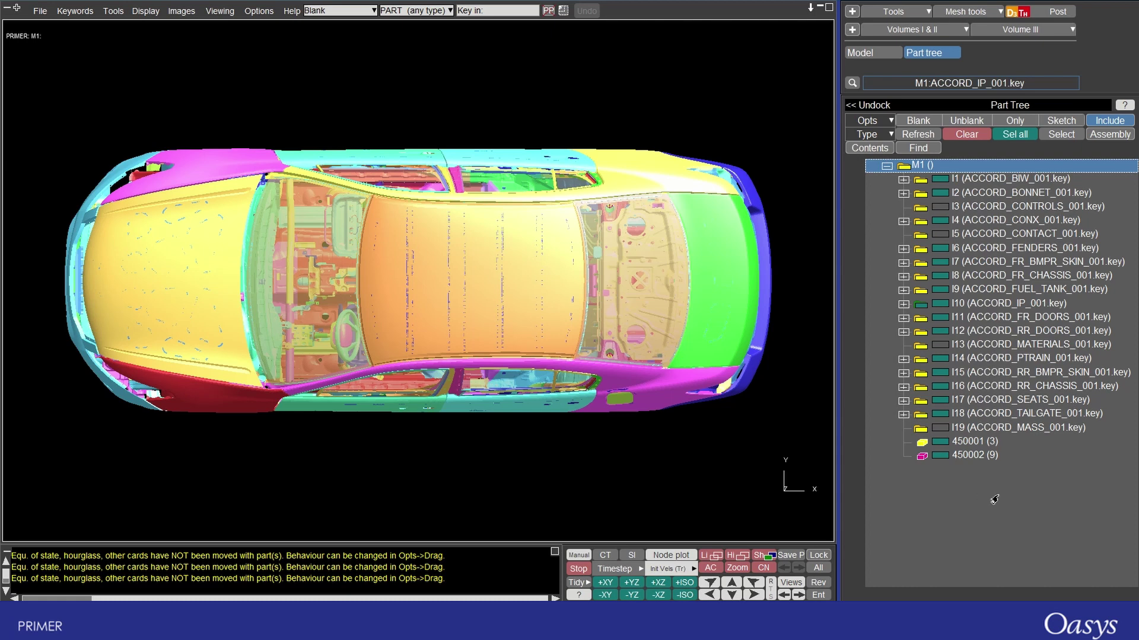
Switch the Part Tree to assembly view, listing parts from 100000 directly under M1
{"action": "left_click", "coordinate": [1096, 135]}
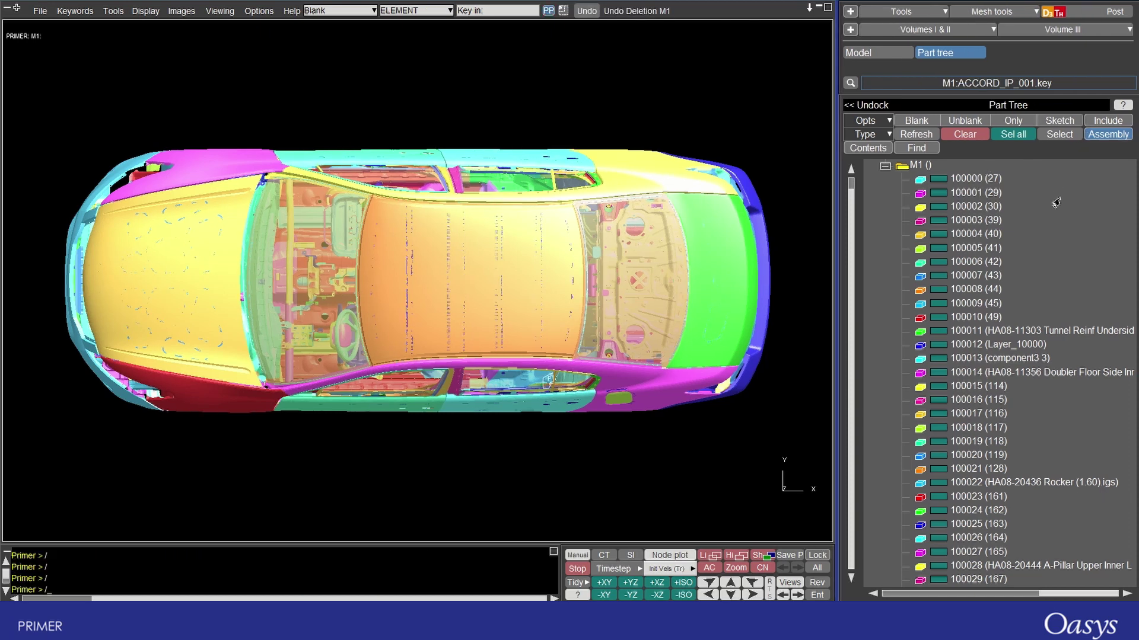
Create an empty assembly A1 named 'assembly 1' under M1 from part 100002's options
{"action": "right_click", "coordinate": [1018, 206]}
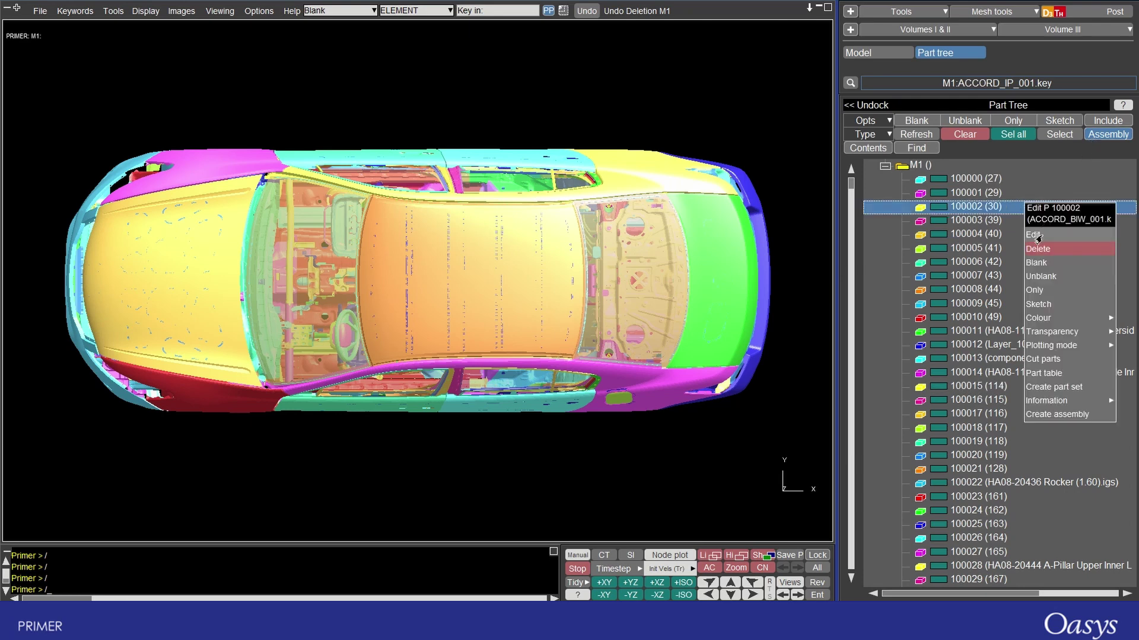
{"action": "left_click", "coordinate": [1042, 415]}
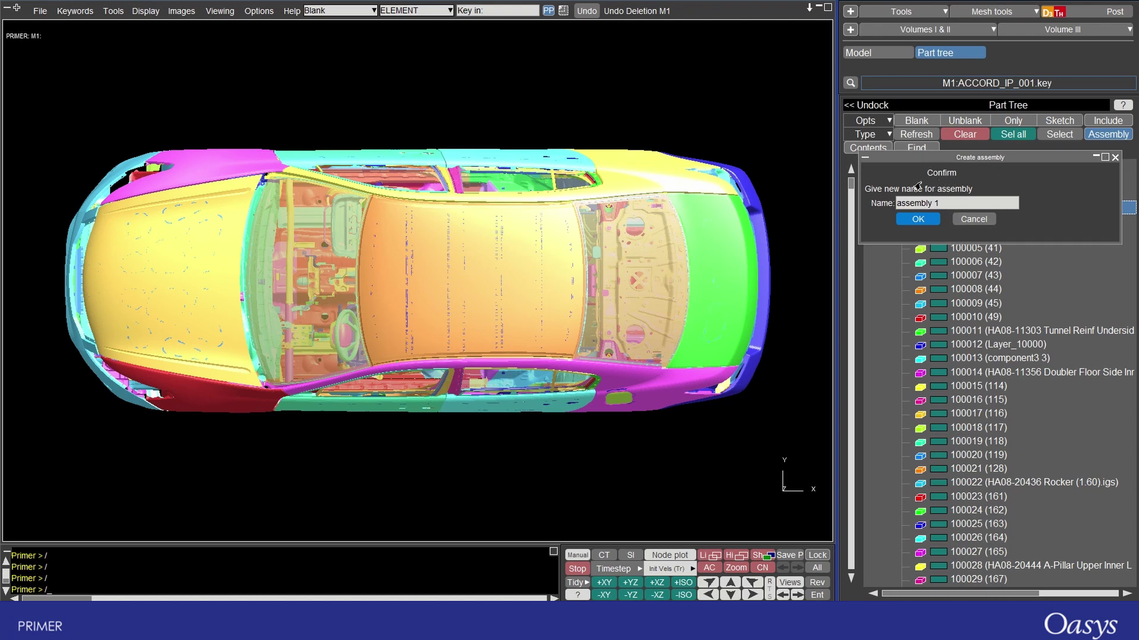
{"action": "left_click", "coordinate": [947, 202]}
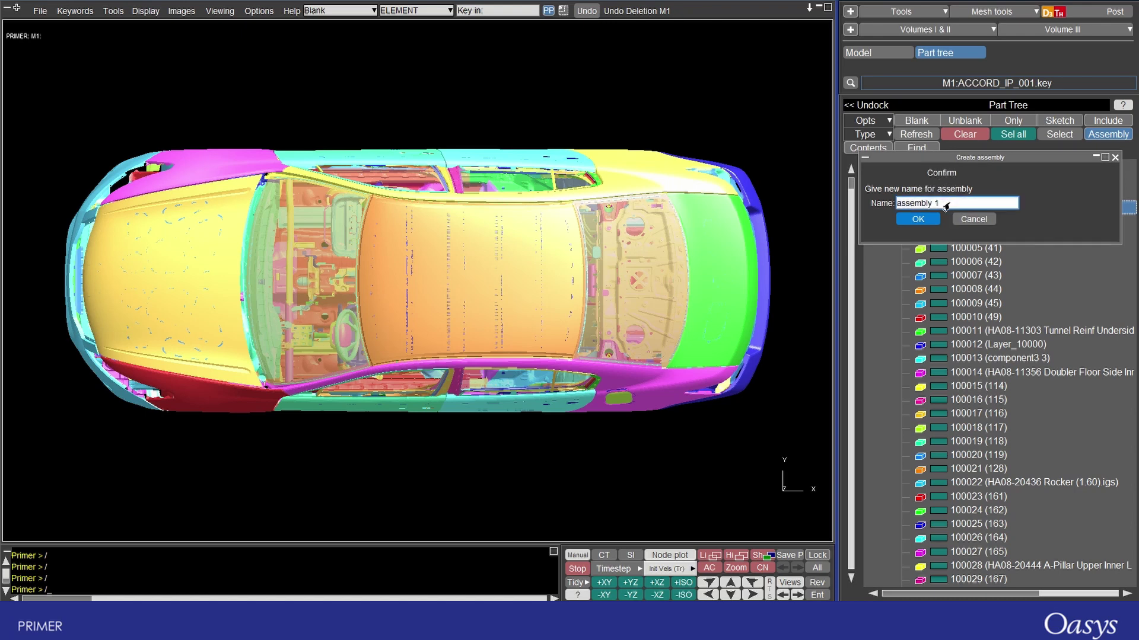
{"action": "left_click", "coordinate": [917, 219]}
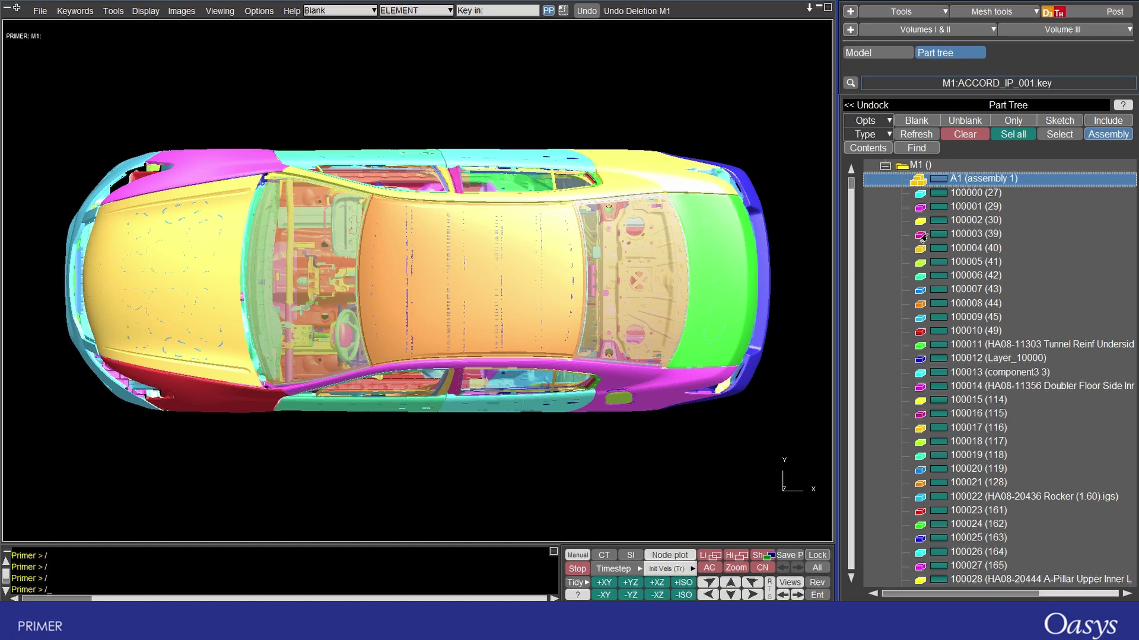
Screen-pick parts 200000, 220000, 220004 and 260000 (hood, fender, bumper cover) into assembly 1
{"action": "right_click", "coordinate": [953, 182]}
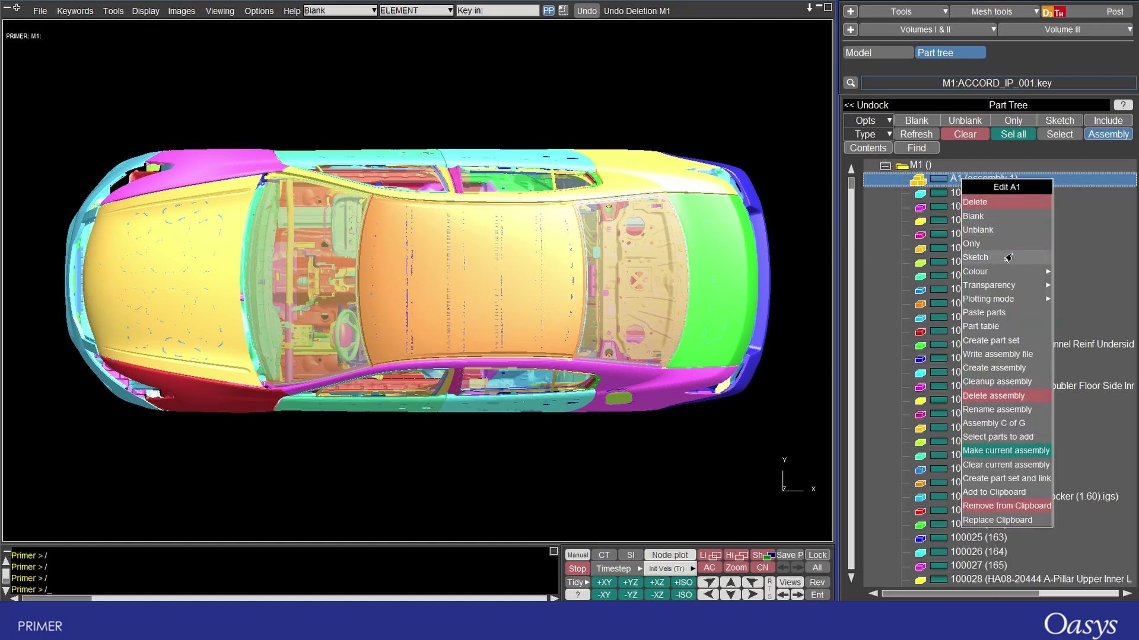
{"action": "left_click", "coordinate": [977, 439]}
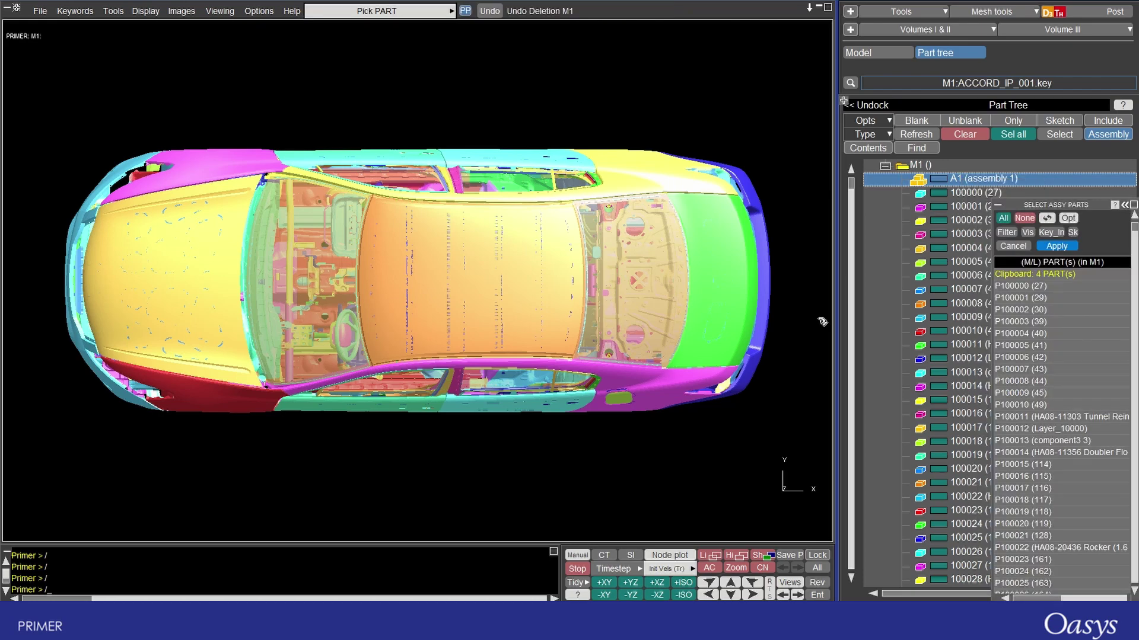
{"action": "left_click_drag", "start_coordinate": [178, 316], "coordinate": [208, 302], "text": "shift"}
{"action": "left_click", "coordinate": [236, 311]}
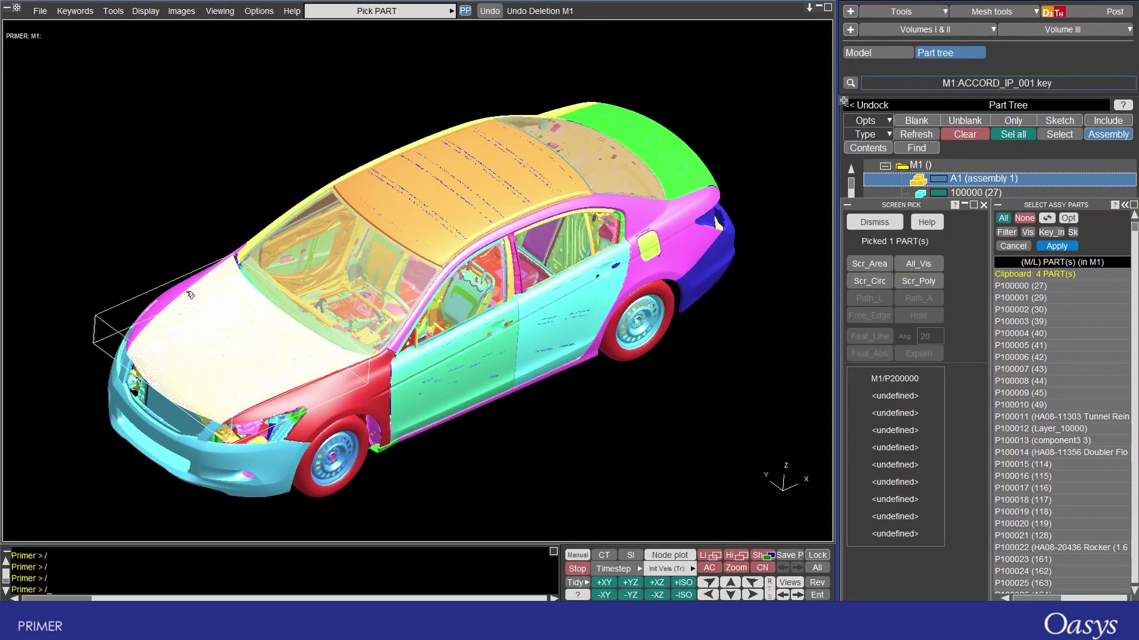
{"action": "left_click", "coordinate": [168, 299]}
{"action": "left_click", "coordinate": [293, 408]}
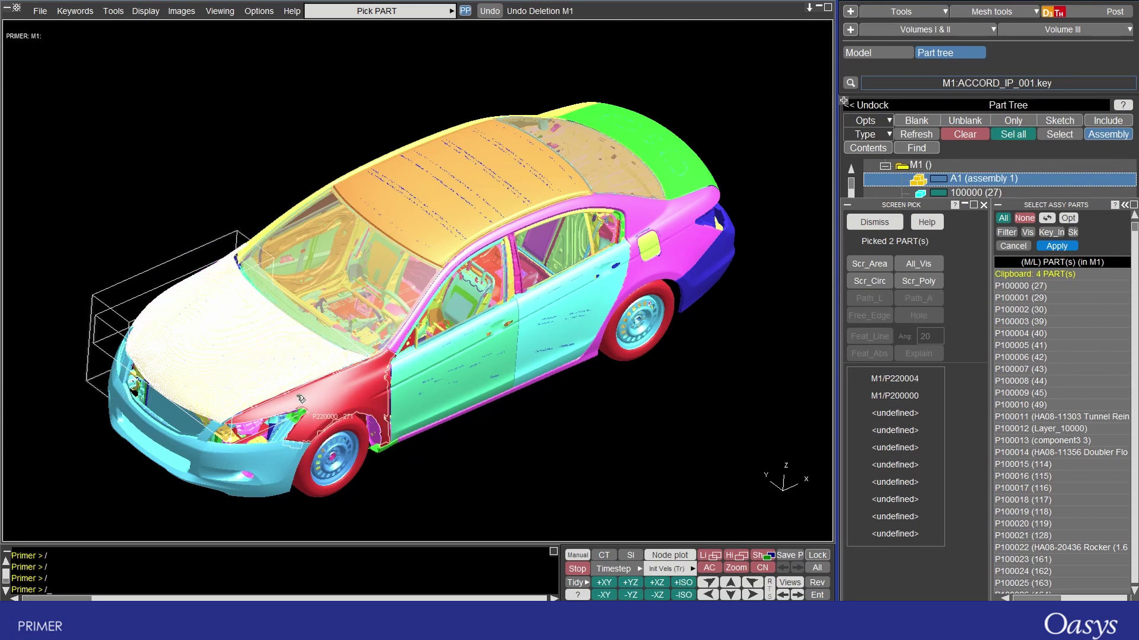
{"action": "left_click", "coordinate": [203, 458]}
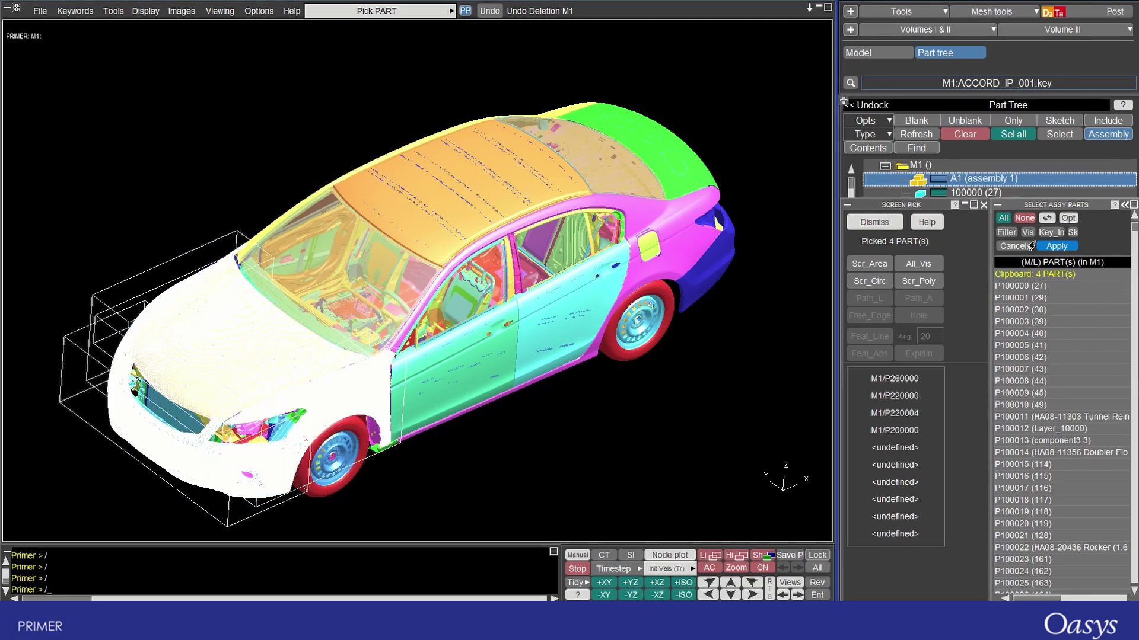
{"action": "left_click", "coordinate": [1056, 245]}
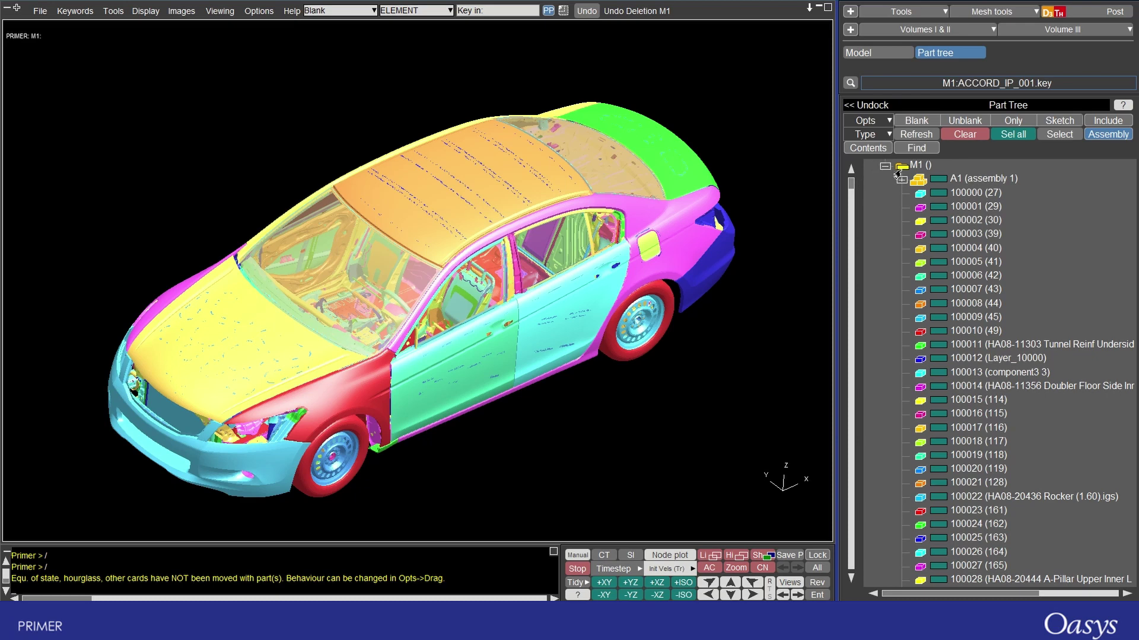
Create part set 450000 from assembly 1's parts and link it to the assembly
{"action": "right_click", "coordinate": [931, 181]}
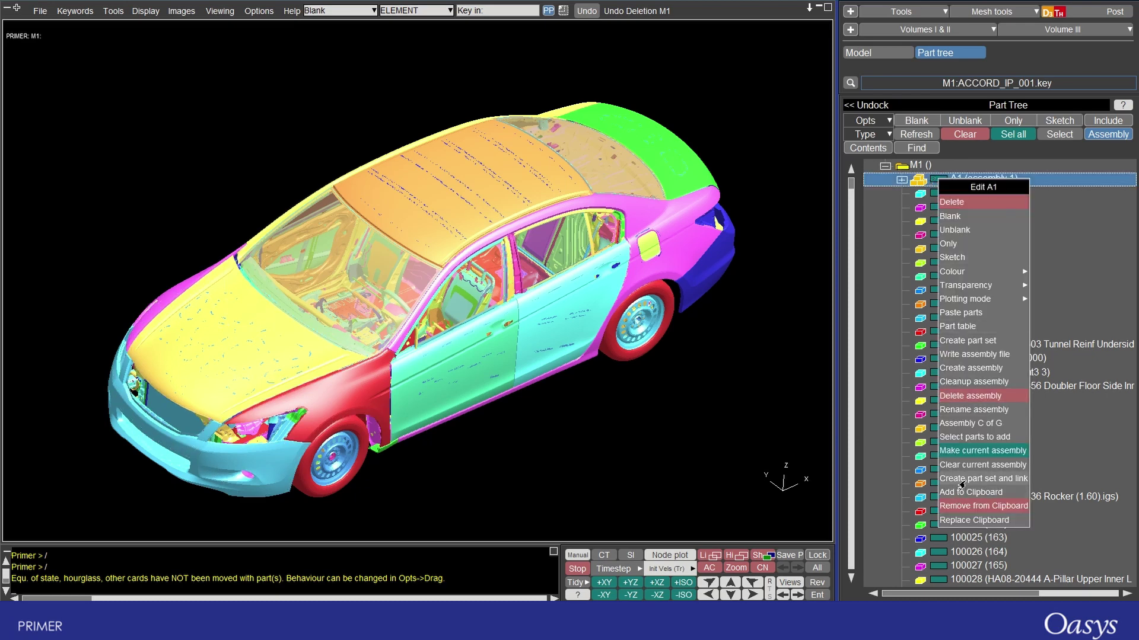
{"action": "left_click", "coordinate": [959, 480]}
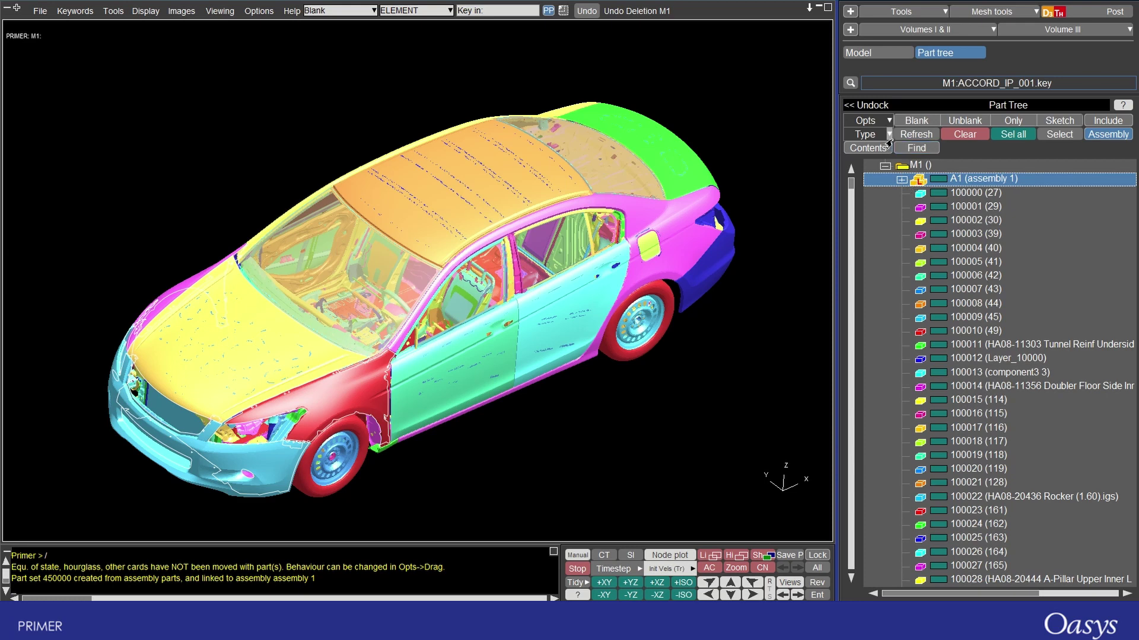
Open part set M1/S_PT450000 for editing and sketch its 4 parts on the model
{"action": "left_click", "coordinate": [846, 31]}
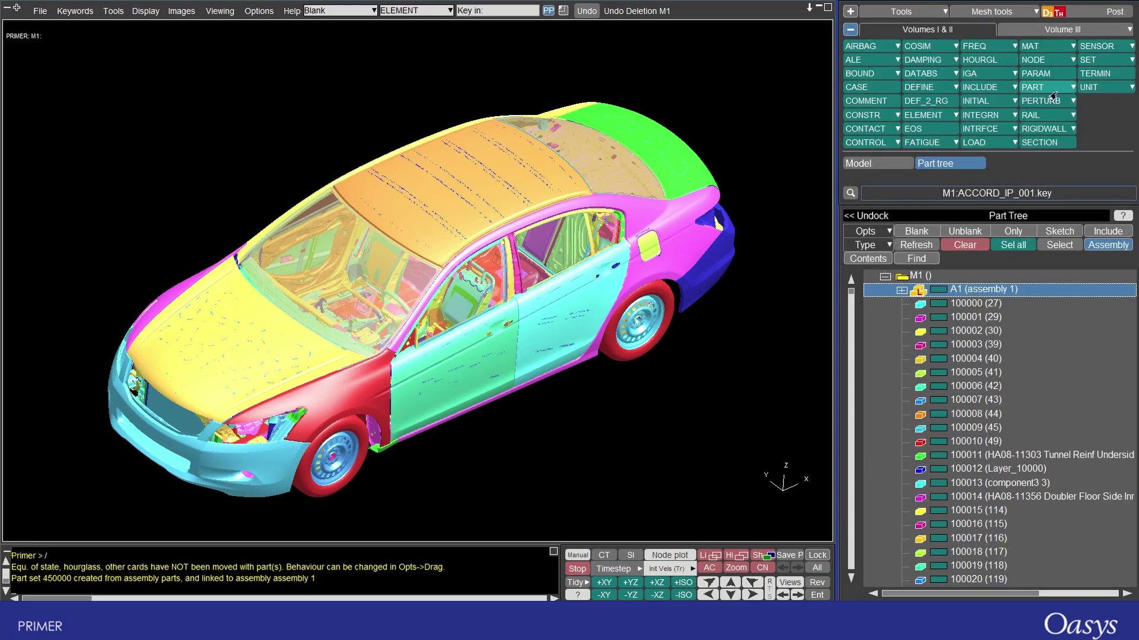
{"action": "left_click", "coordinate": [1080, 63]}
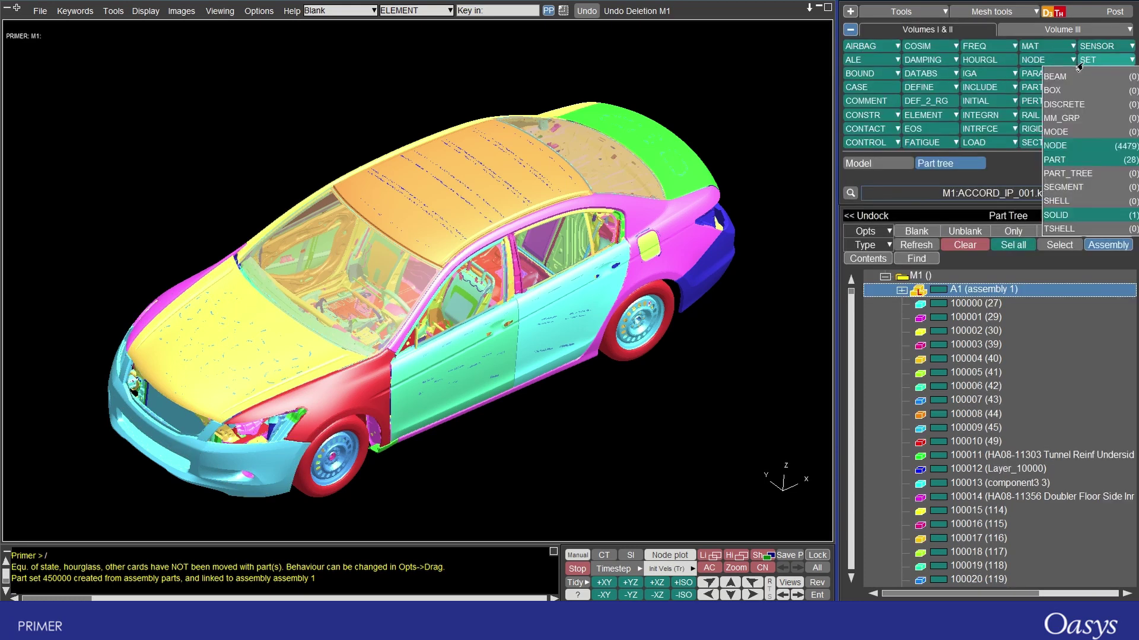
{"action": "left_click", "coordinate": [1061, 172]}
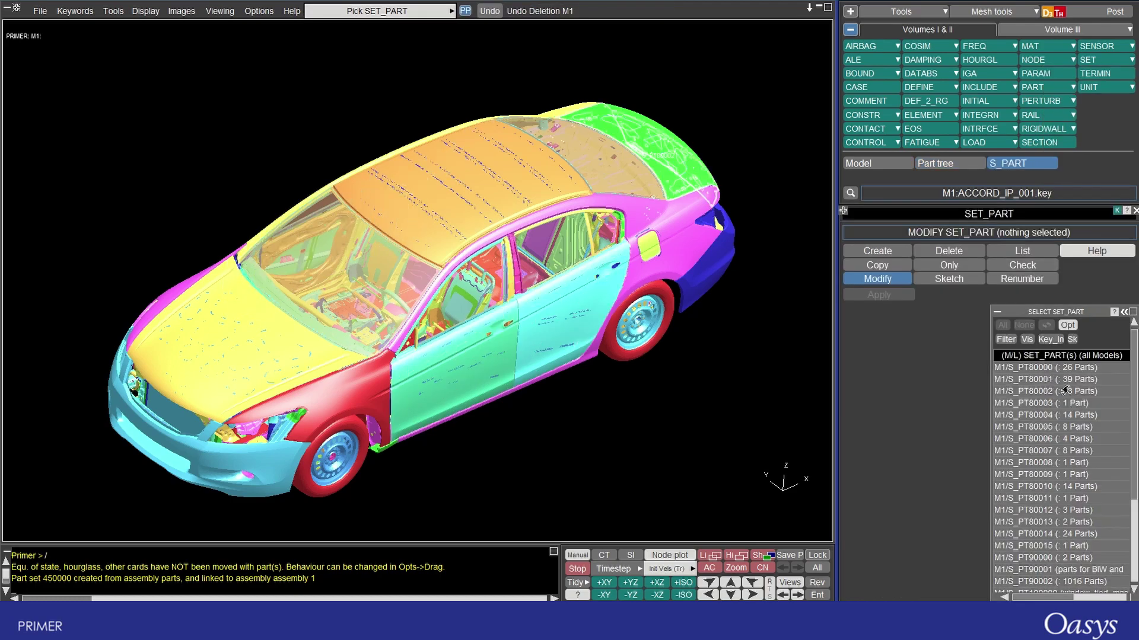
{"action": "left_click", "coordinate": [1123, 311]}
{"action": "scroll", "coordinate": [1026, 418], "scroll_direction": "down", "scroll_amount": 3}
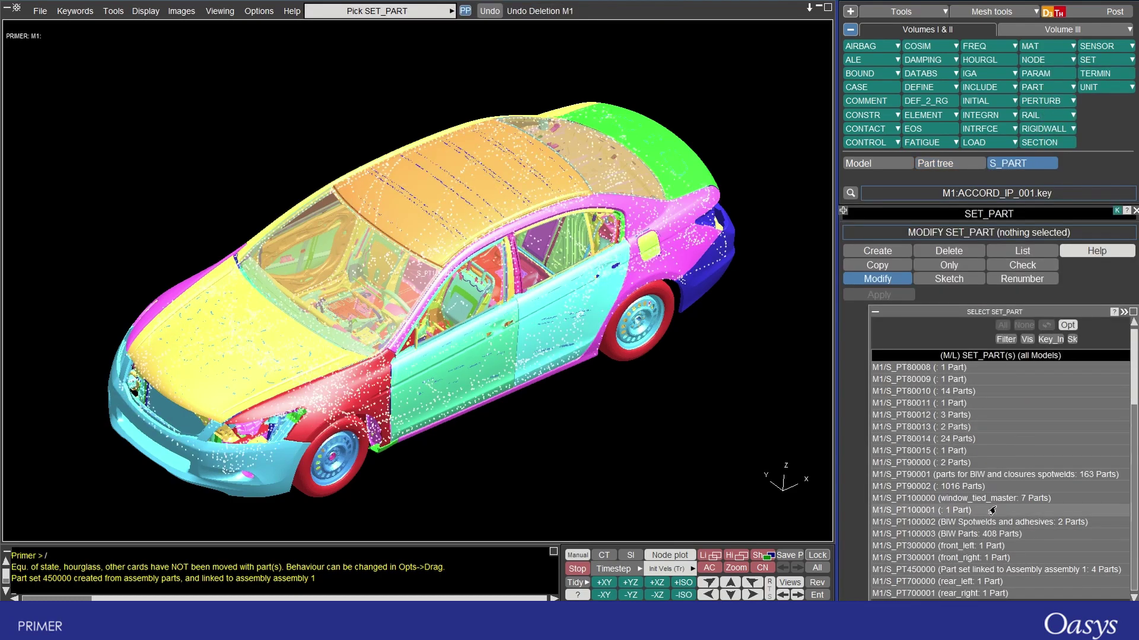
{"action": "left_click", "coordinate": [1043, 570]}
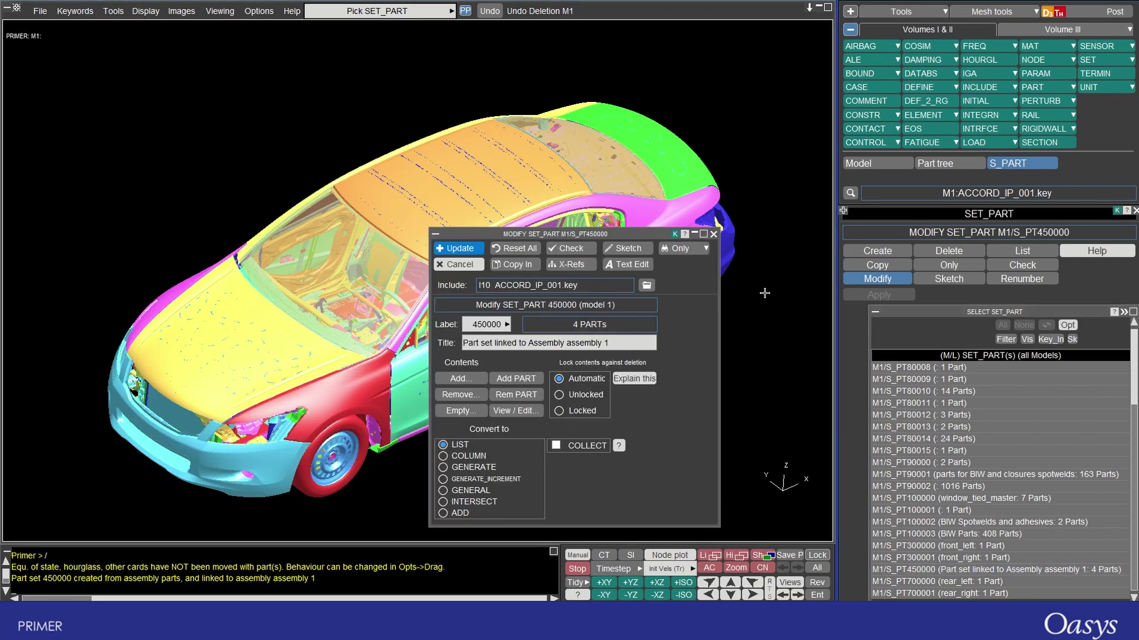
{"action": "left_click", "coordinate": [622, 249]}
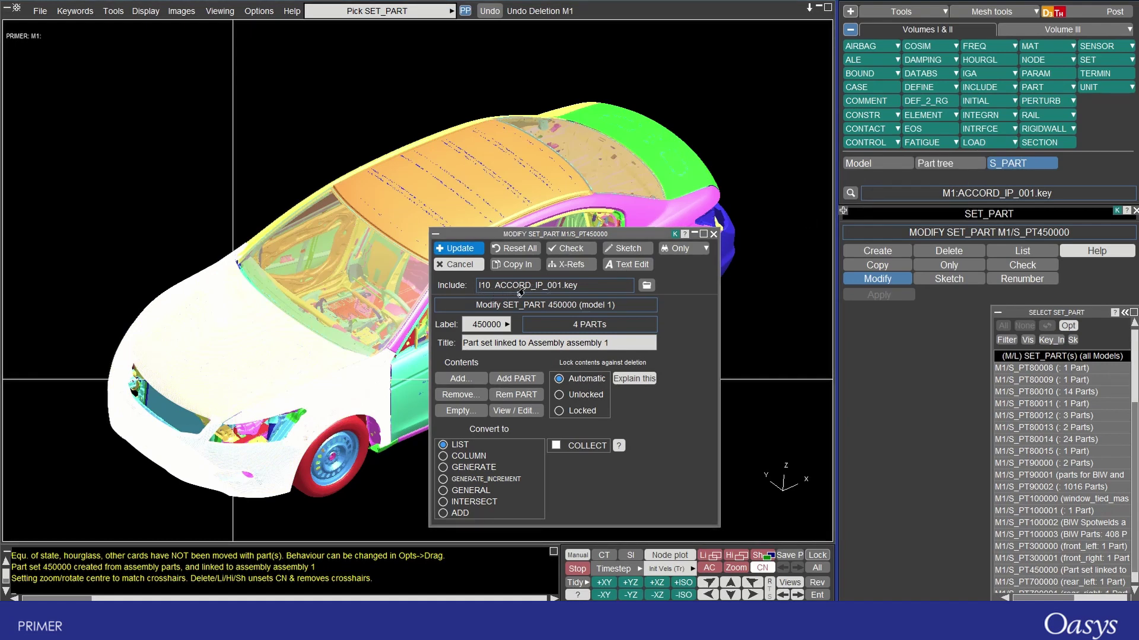
Move parts 100000–100006 into assembly 1 in the part tree
{"action": "left_click", "coordinate": [933, 165]}
{"action": "left_click", "coordinate": [950, 303]}
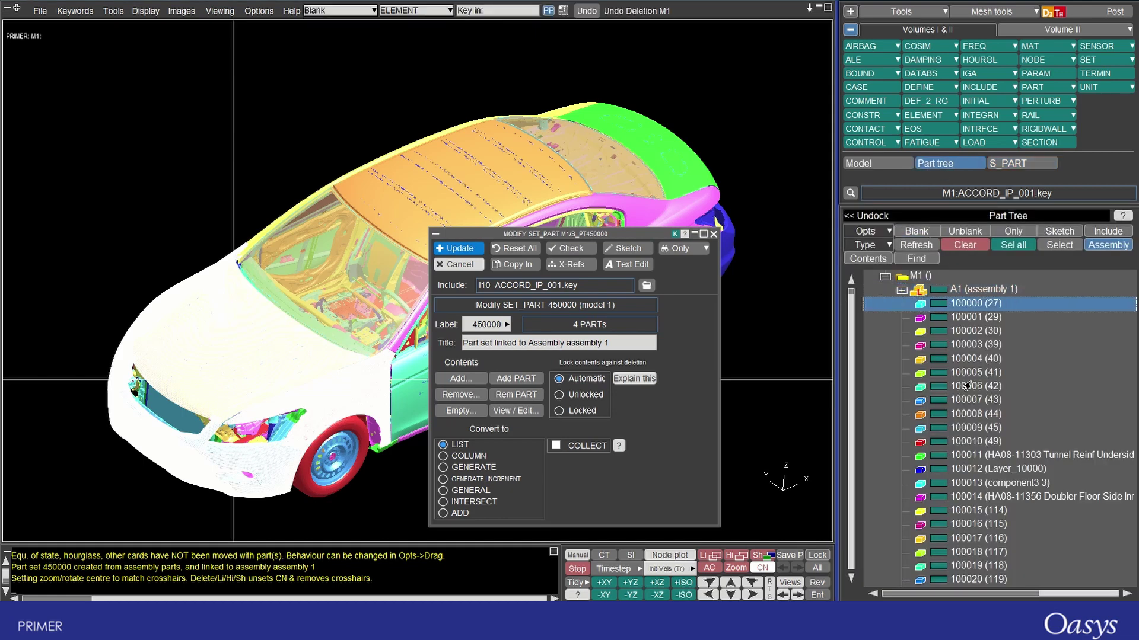
{"action": "left_click", "coordinate": [965, 386], "text": "shift"}
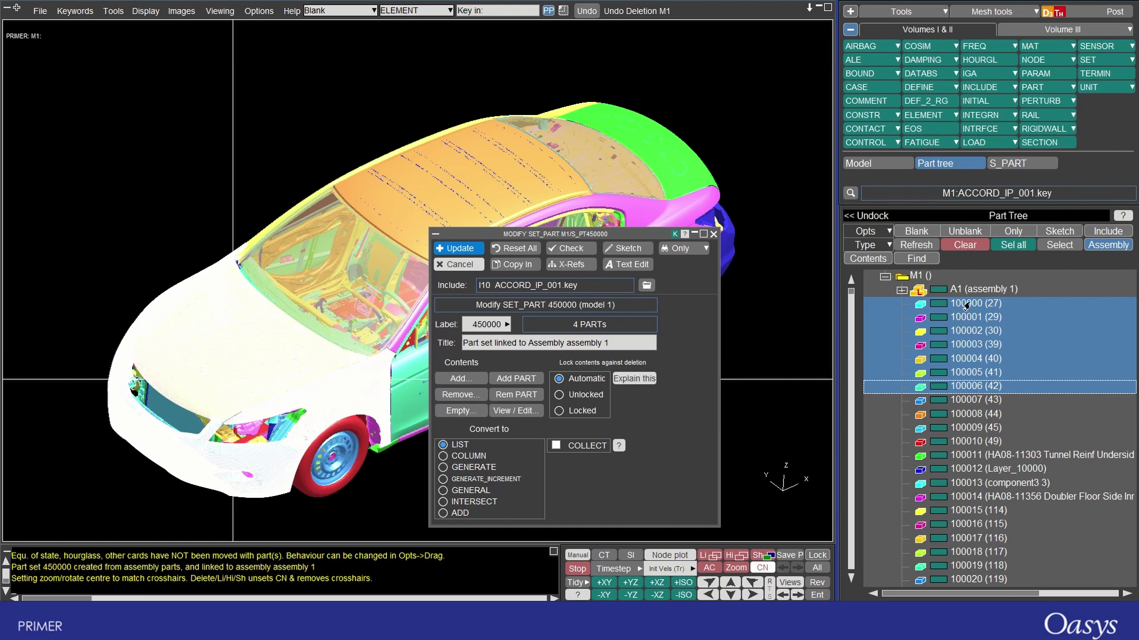
{"action": "left_click_drag", "start_coordinate": [966, 305], "coordinate": [970, 289]}
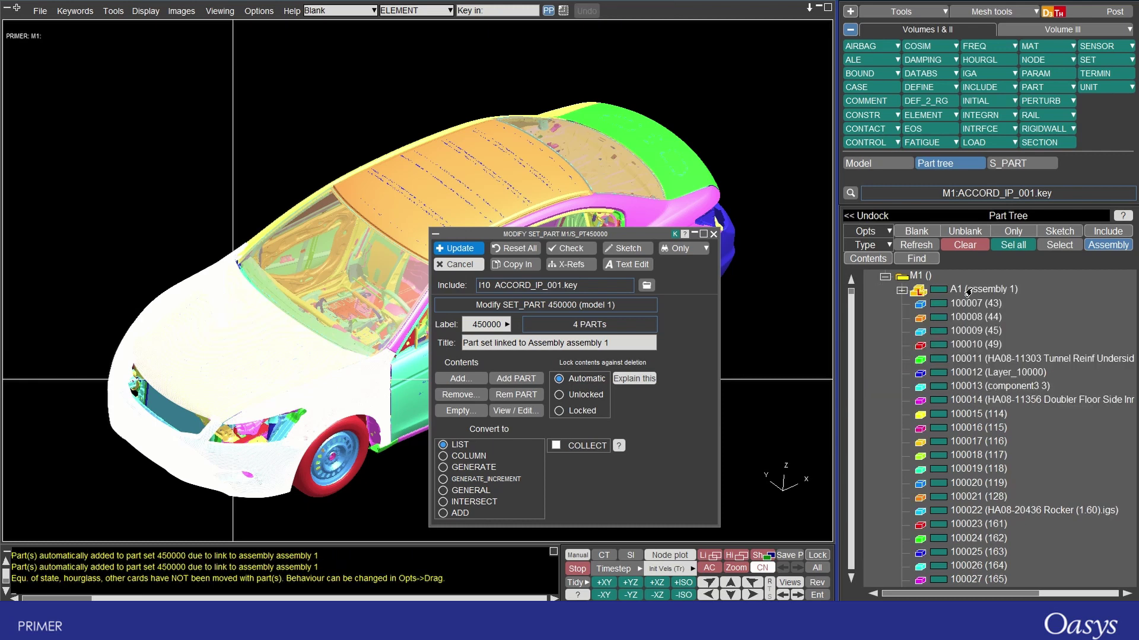
Reopen part set 450000 and sketch it to confirm it now lists 11 parts
{"action": "left_click", "coordinate": [714, 234]}
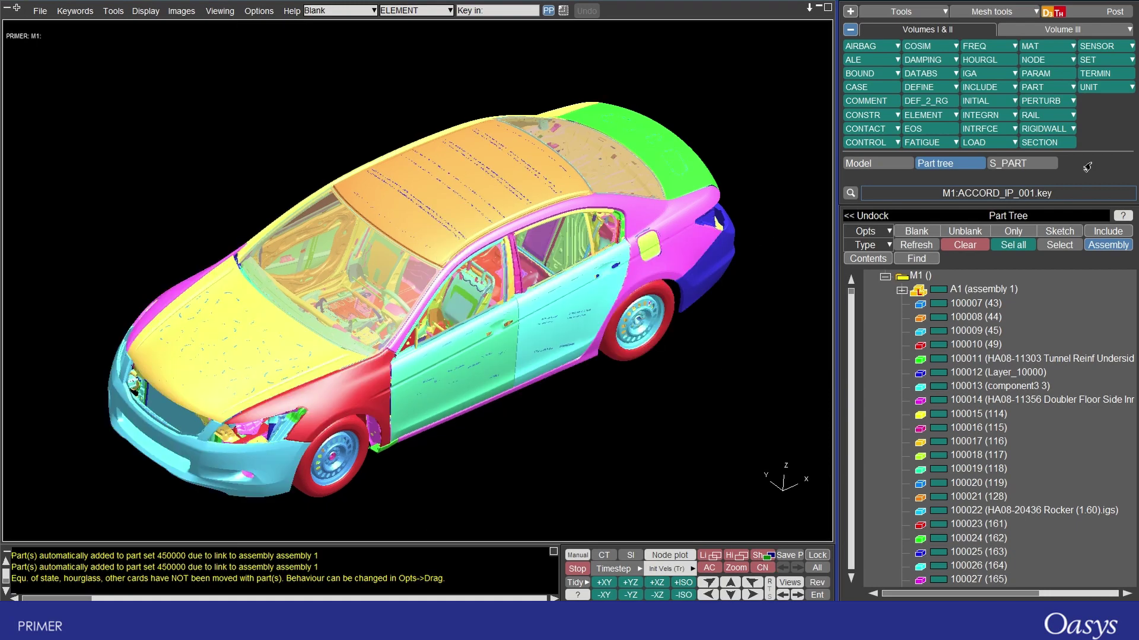
{"action": "left_click", "coordinate": [1013, 164]}
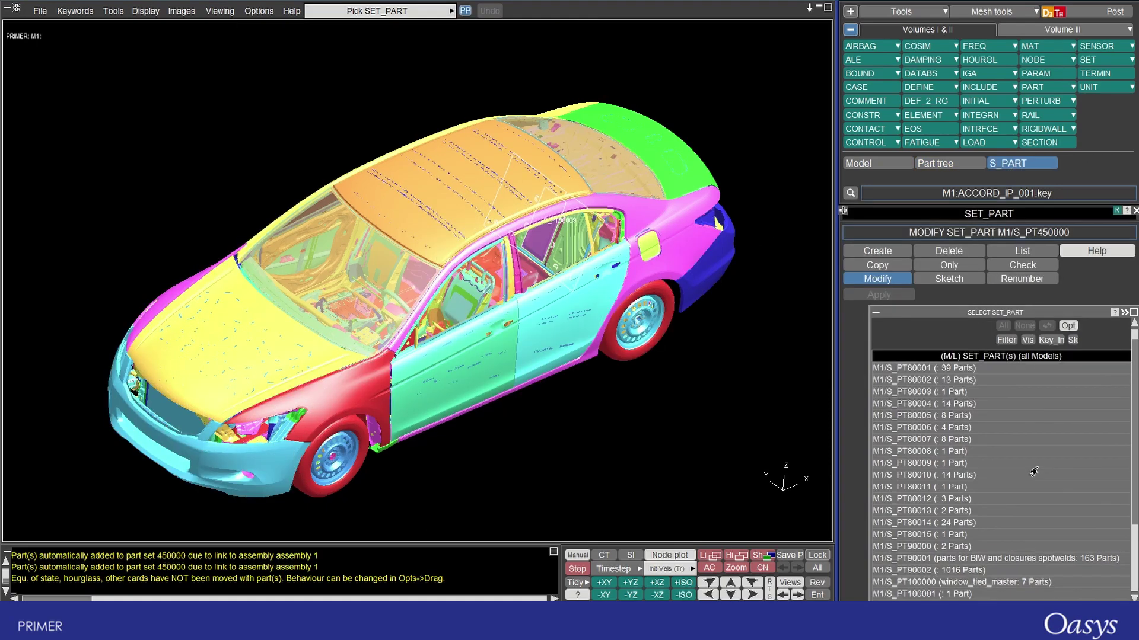
{"action": "left_click", "coordinate": [1008, 570]}
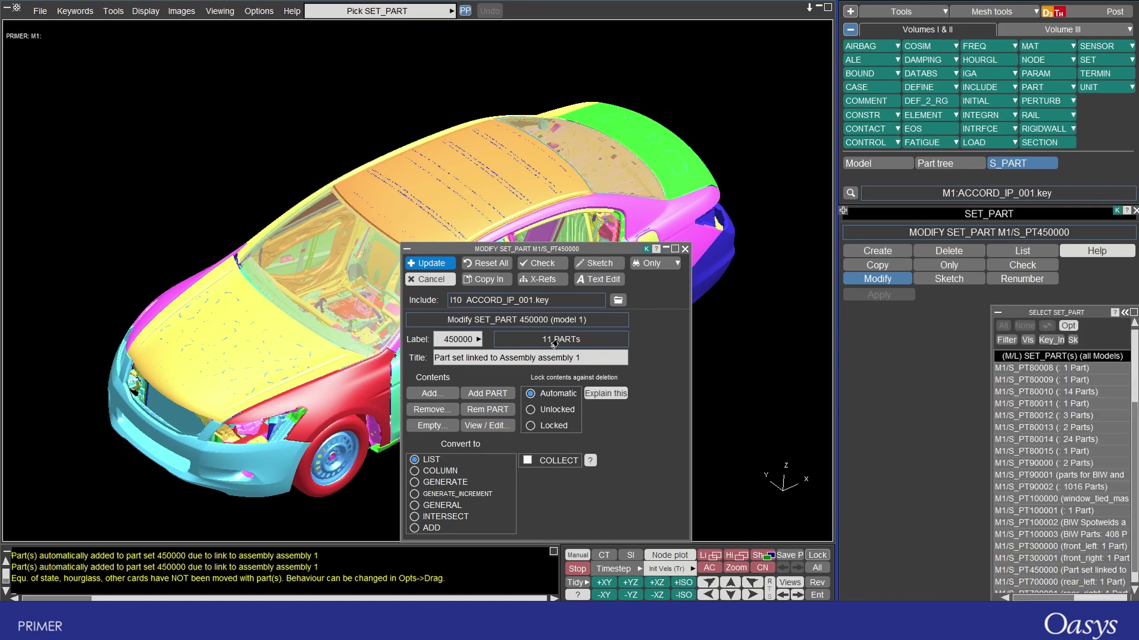
{"action": "left_click", "coordinate": [577, 265]}
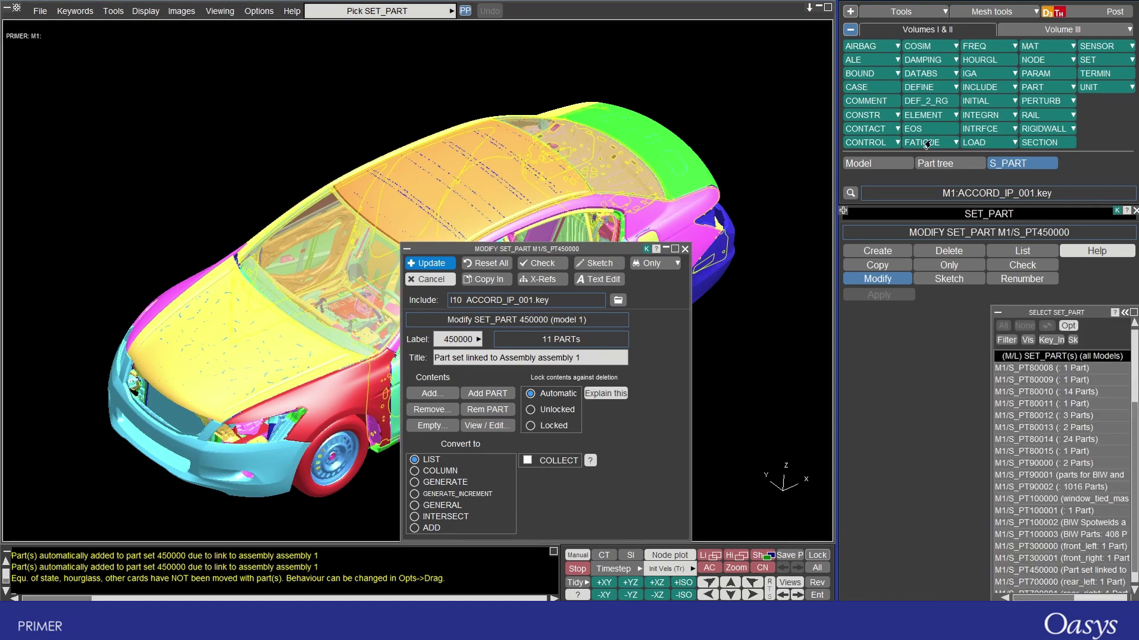
Display only assembly 1's parts and expand A1 to list them
{"action": "left_click", "coordinate": [935, 163]}
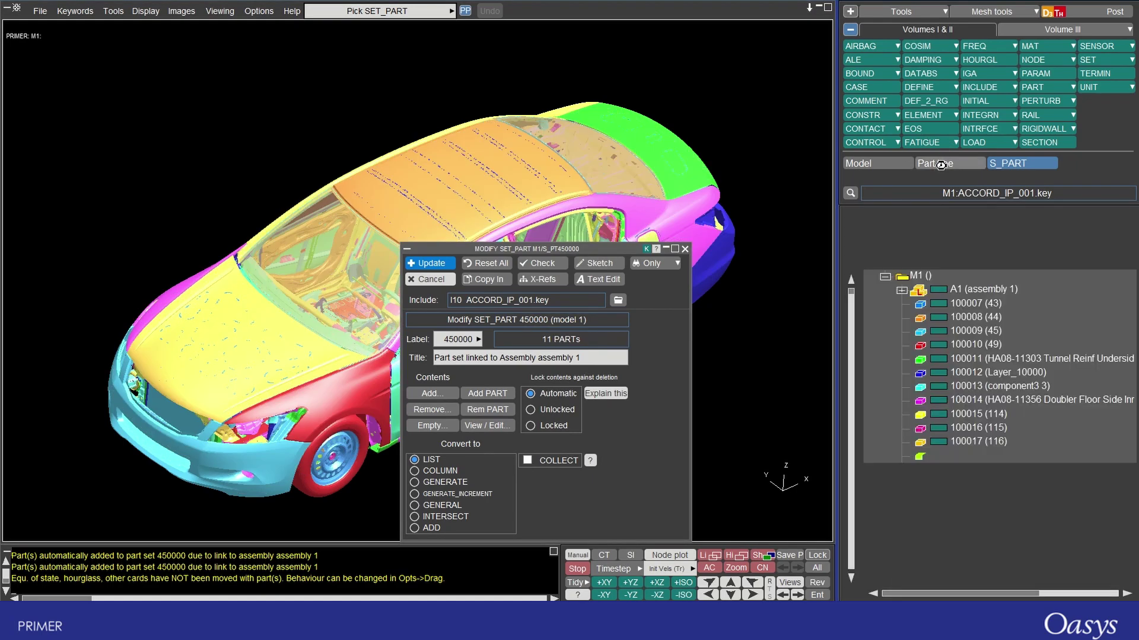
{"action": "right_click", "coordinate": [938, 291]}
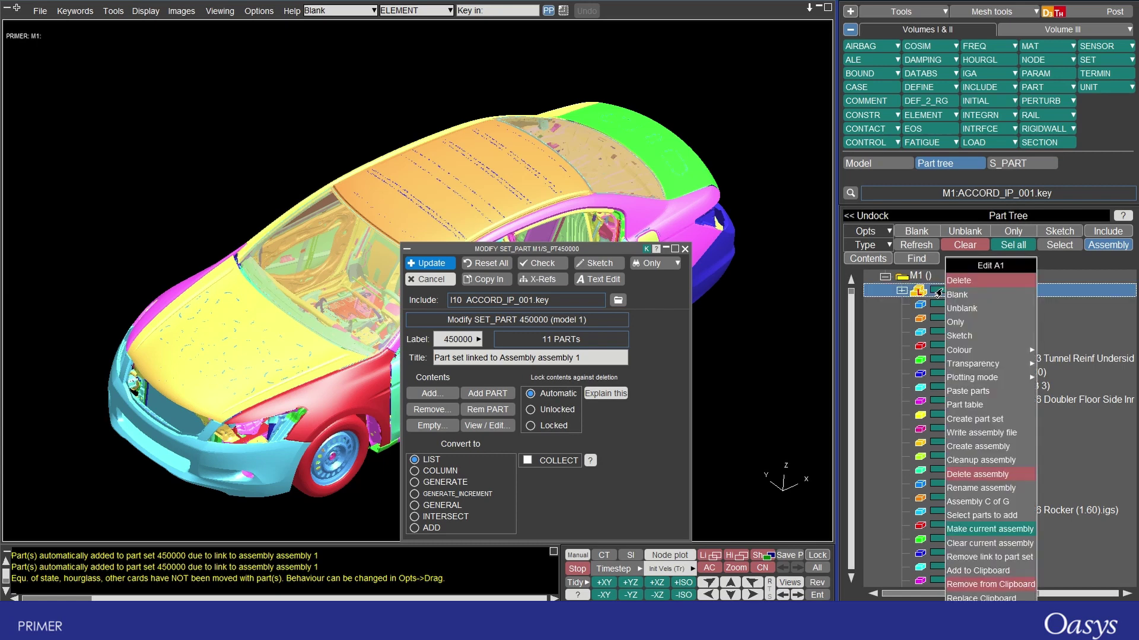
{"action": "left_click", "coordinate": [953, 336]}
{"action": "left_click_drag", "start_coordinate": [594, 251], "coordinate": [323, 91]}
{"action": "double_click", "coordinate": [324, 90]}
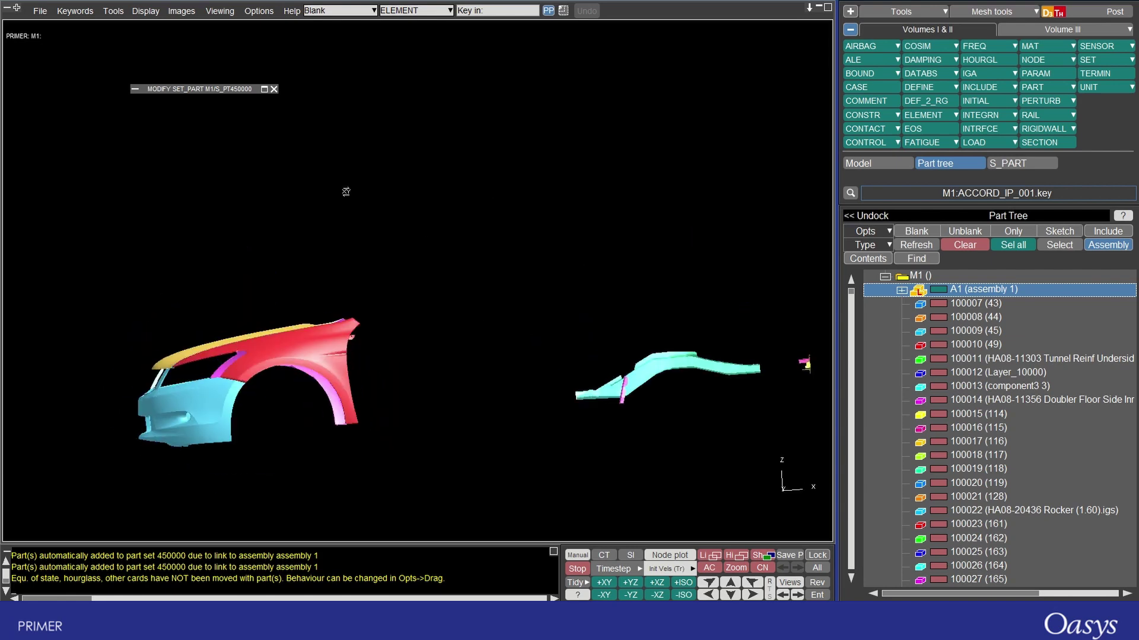
{"action": "left_click", "coordinate": [900, 291]}
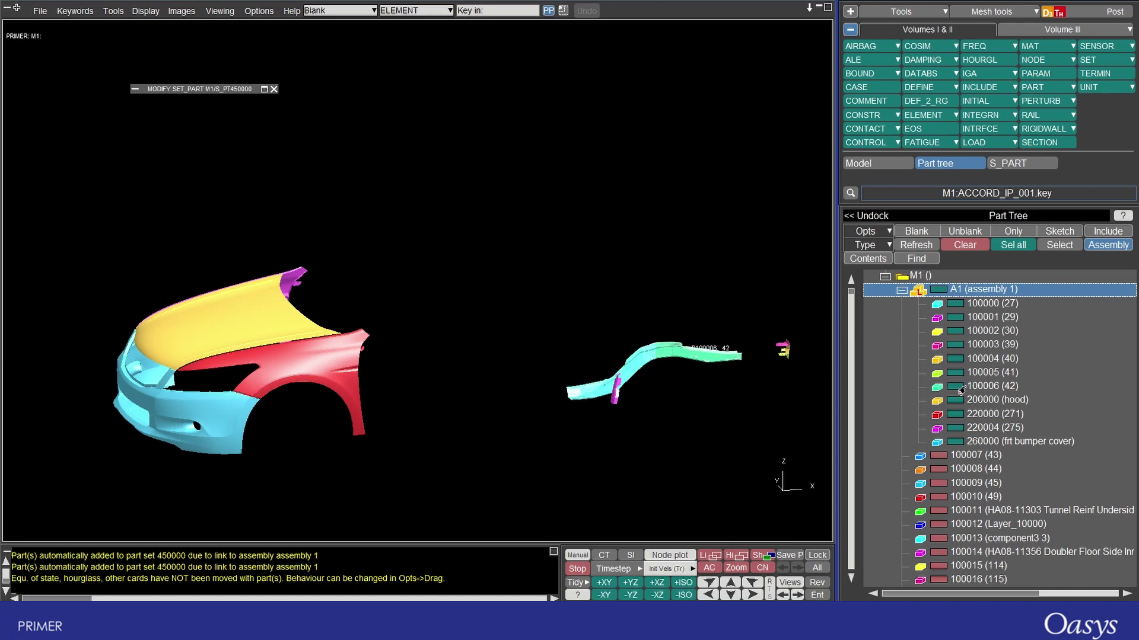
Compute assembly 1's C of G (1.454e+03, -1.321e+02, 6.578e+02; mass 2.503e-02) and rotate to inspect it
{"action": "right_click", "coordinate": [938, 293]}
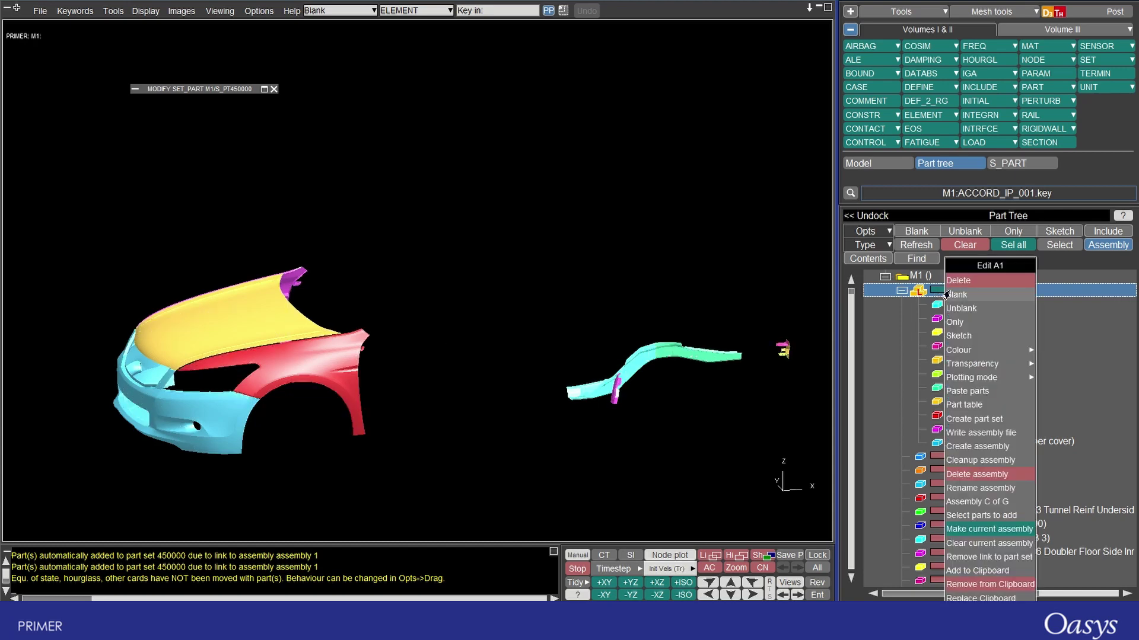
{"action": "left_click", "coordinate": [957, 501]}
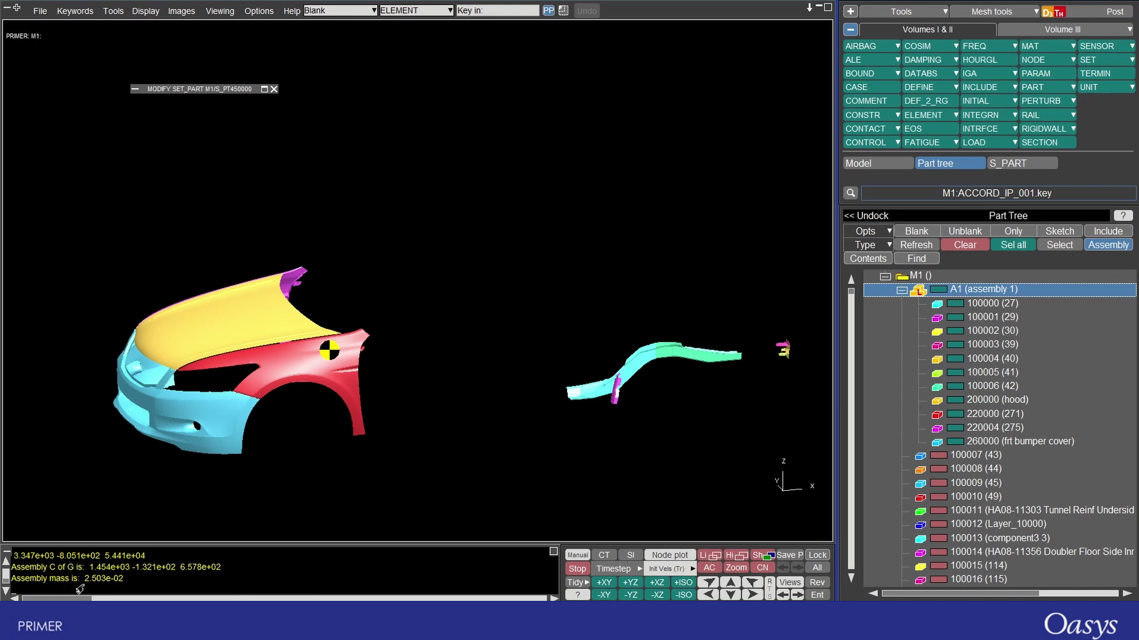
{"action": "mouse_move", "coordinate": [364, 333]}
{"action": "left_click_drag", "start_coordinate": [408, 330], "coordinate": [469, 428]}
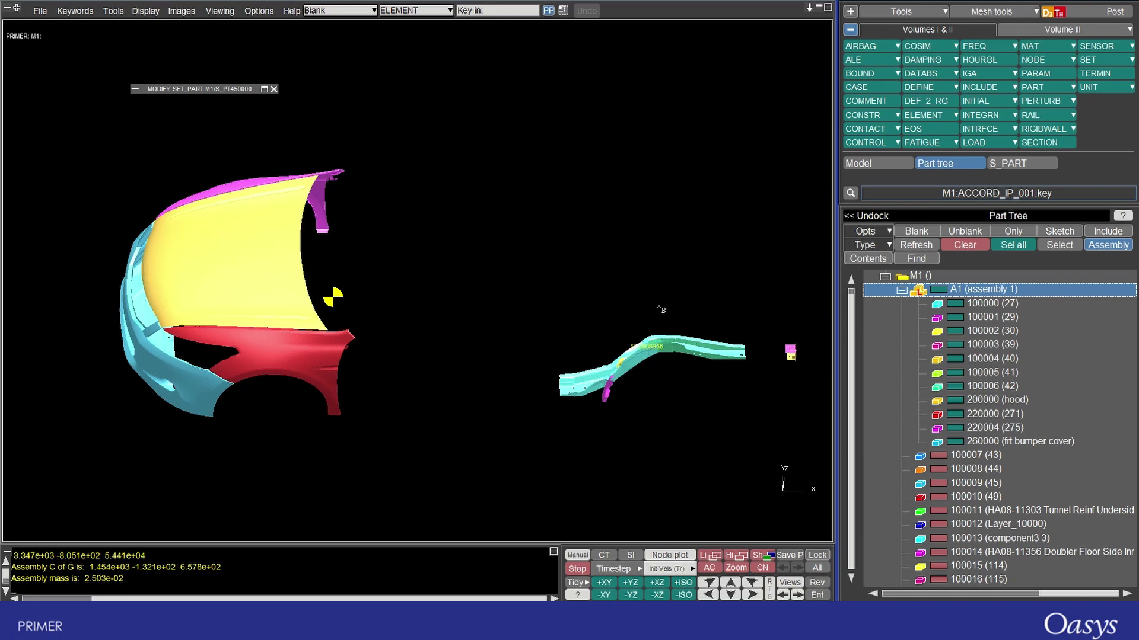
Replace the clipboard contents with assembly 1's contents
{"action": "right_click", "coordinate": [953, 290]}
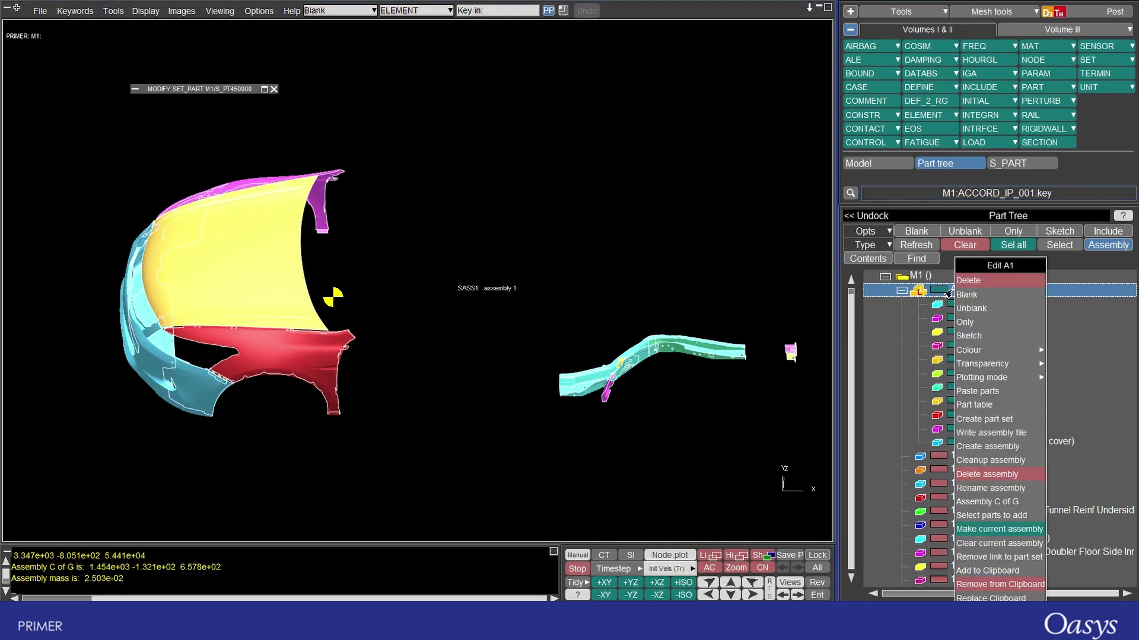
{"action": "left_click", "coordinate": [975, 598]}
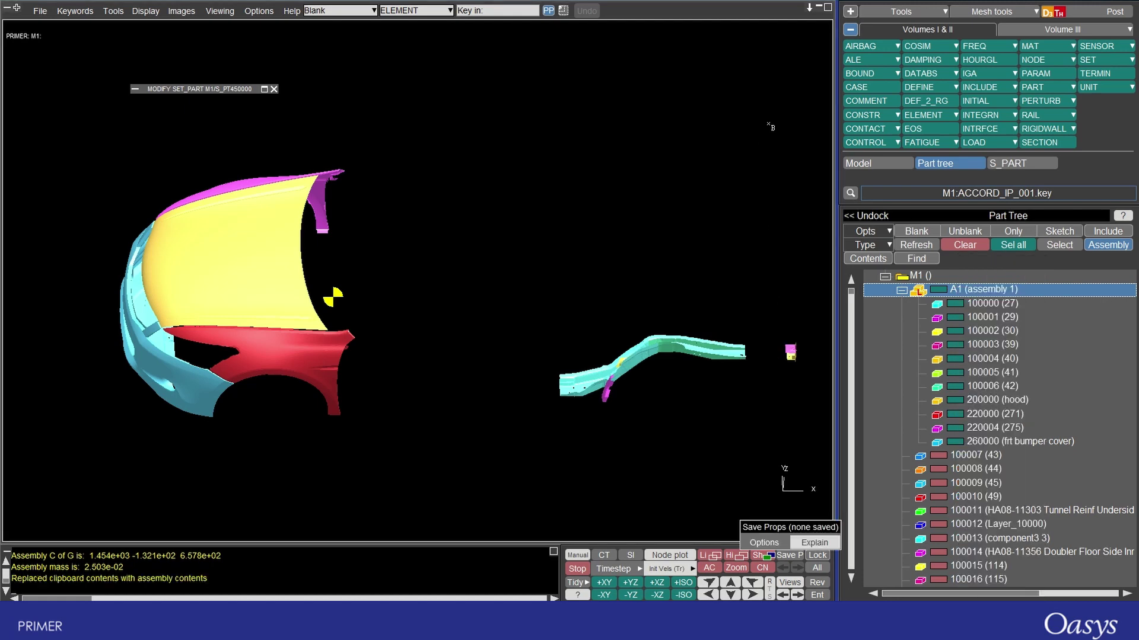
{"action": "left_click", "coordinate": [849, 12]}
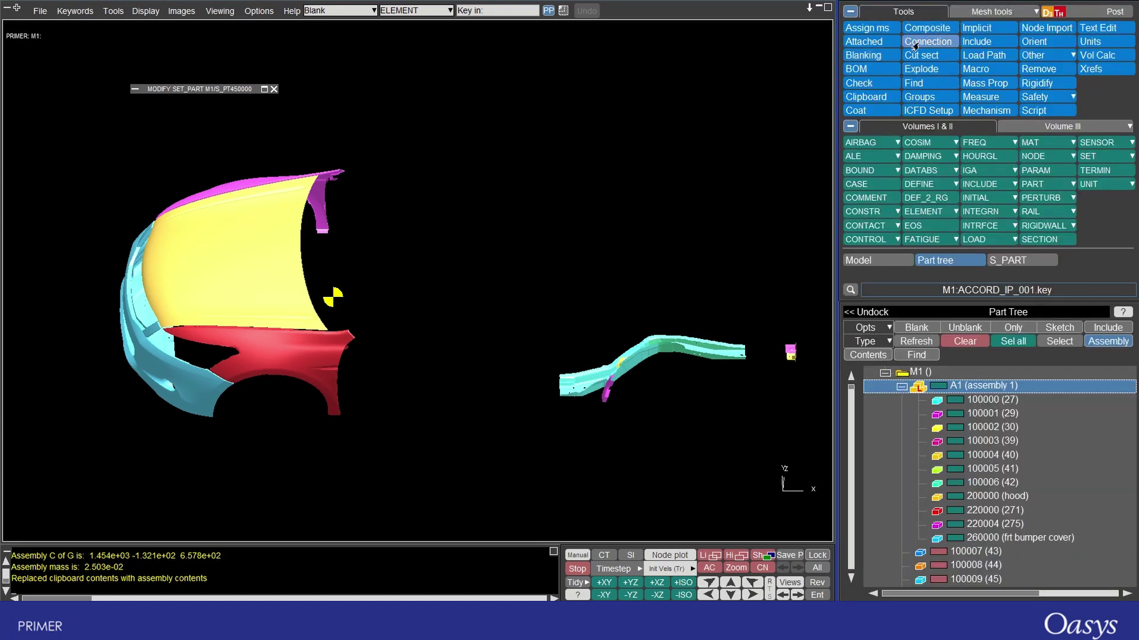
List the clipboard's 11 parts, 78013 nodes and 76401 shells, and float it over the model view
{"action": "left_click", "coordinate": [866, 96]}
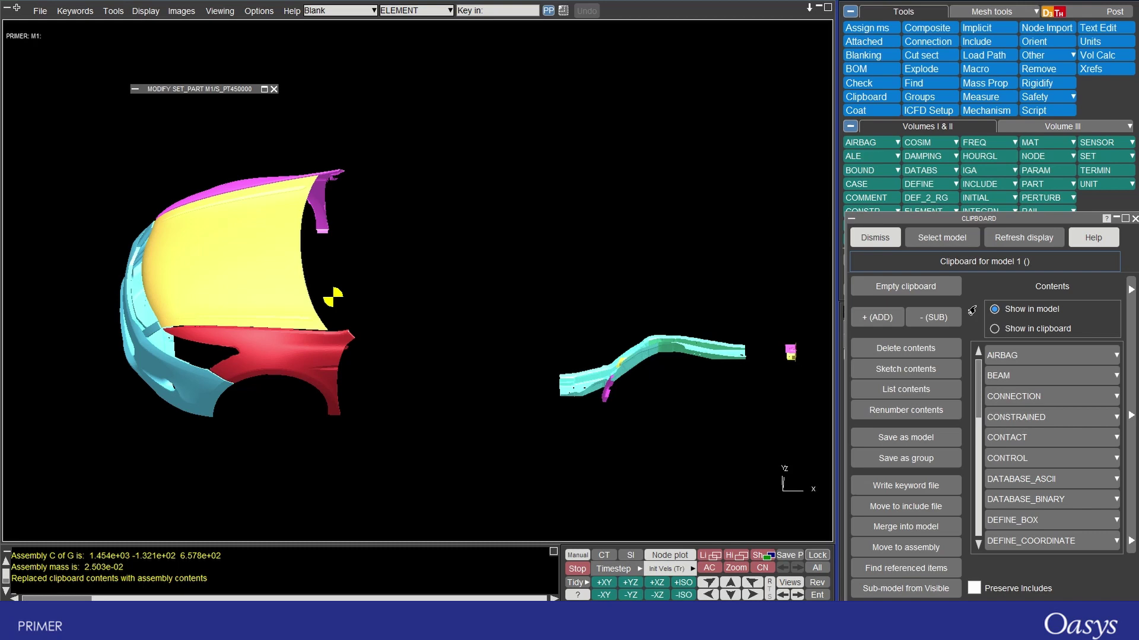
{"action": "left_click", "coordinate": [1008, 330]}
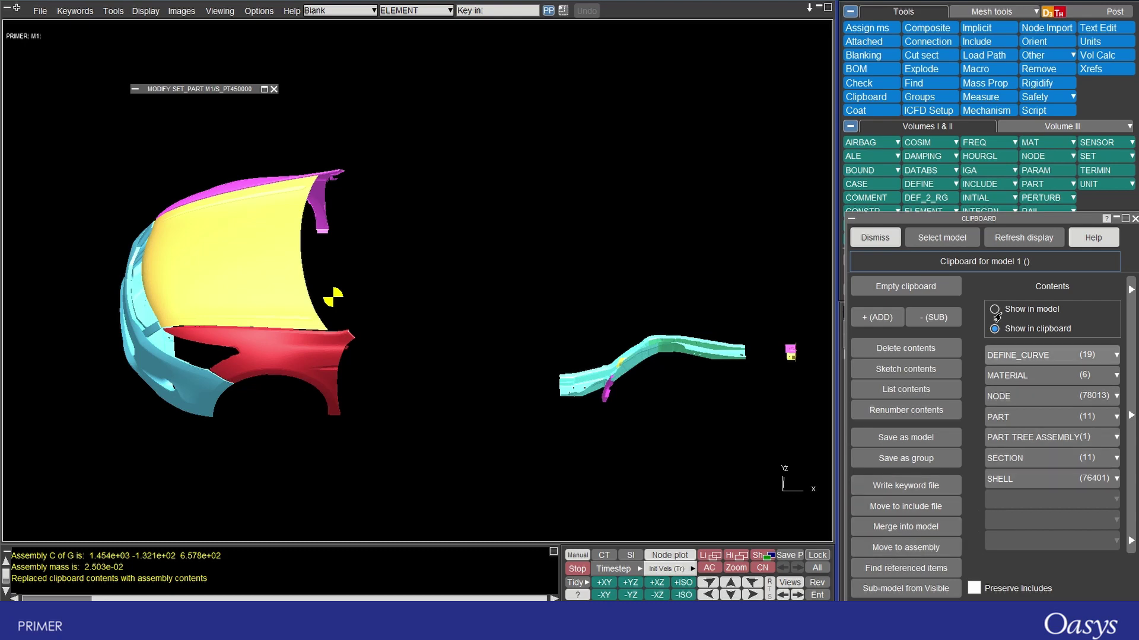
{"action": "left_click_drag", "start_coordinate": [577, 121], "coordinate": [577, 121]}
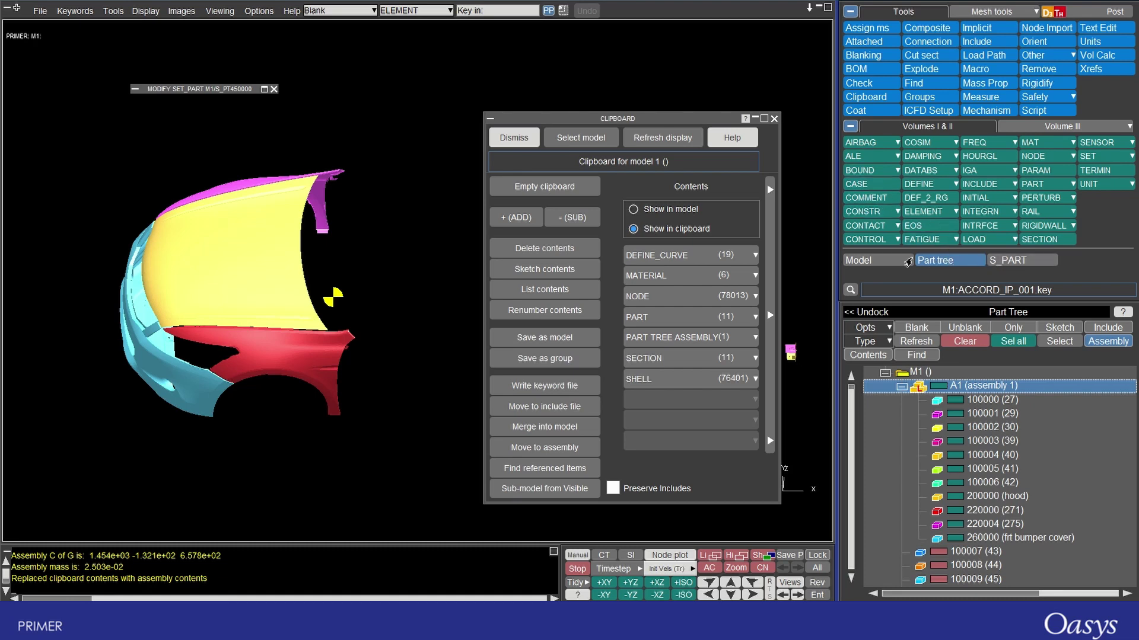
Create assembly 2 and place it directly under model M1 beside assembly 1
{"action": "right_click", "coordinate": [1048, 388]}
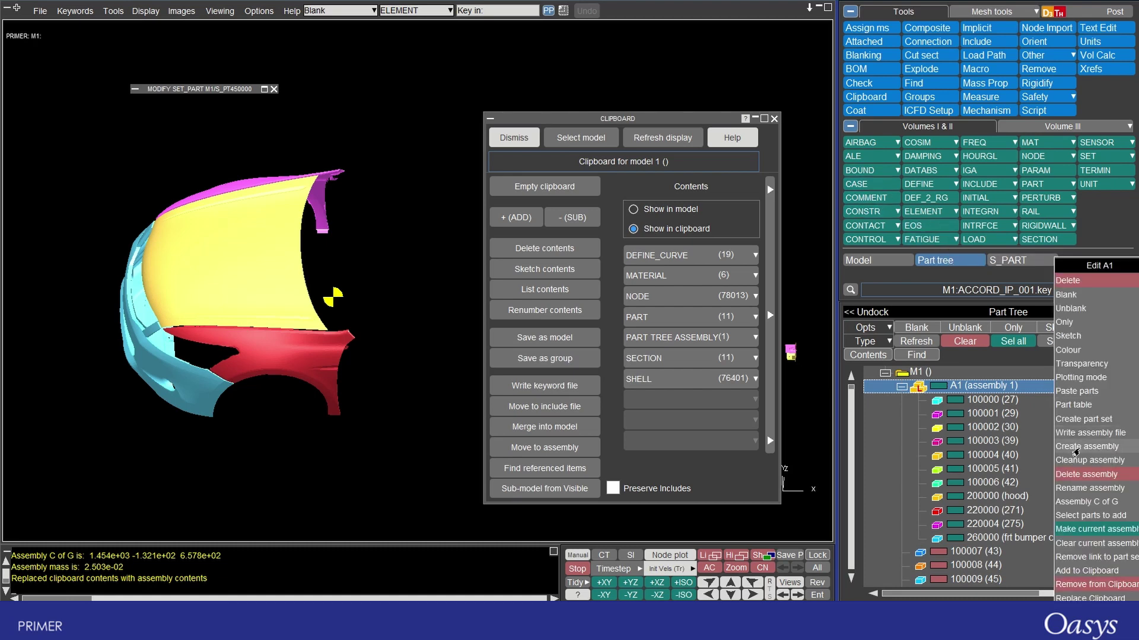
{"action": "left_click", "coordinate": [1075, 450]}
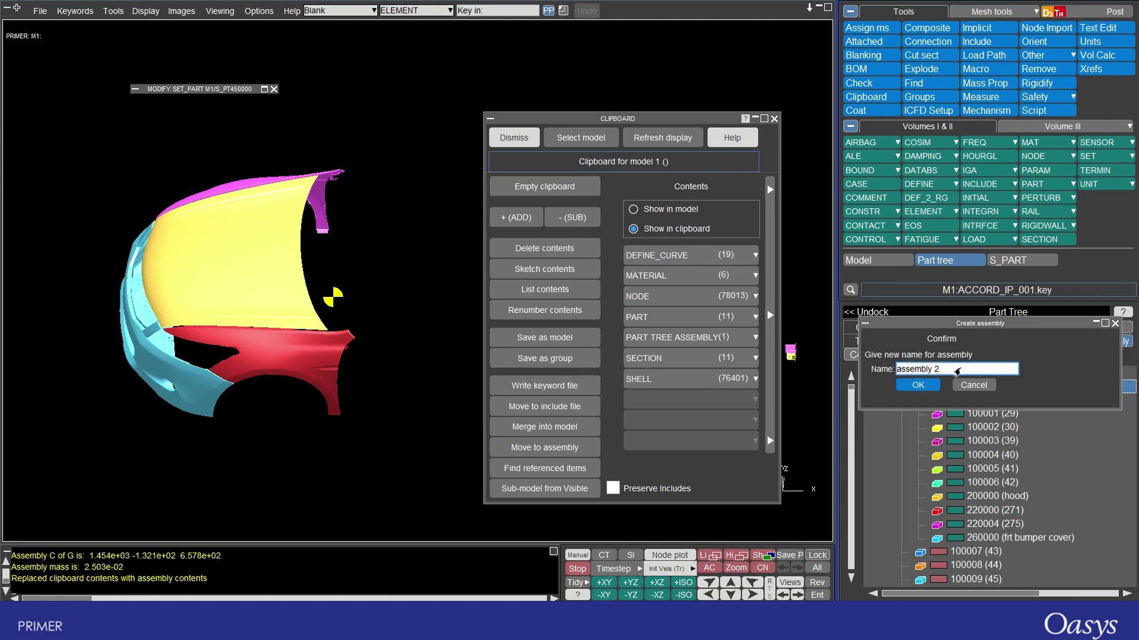
{"action": "left_click", "coordinate": [918, 385]}
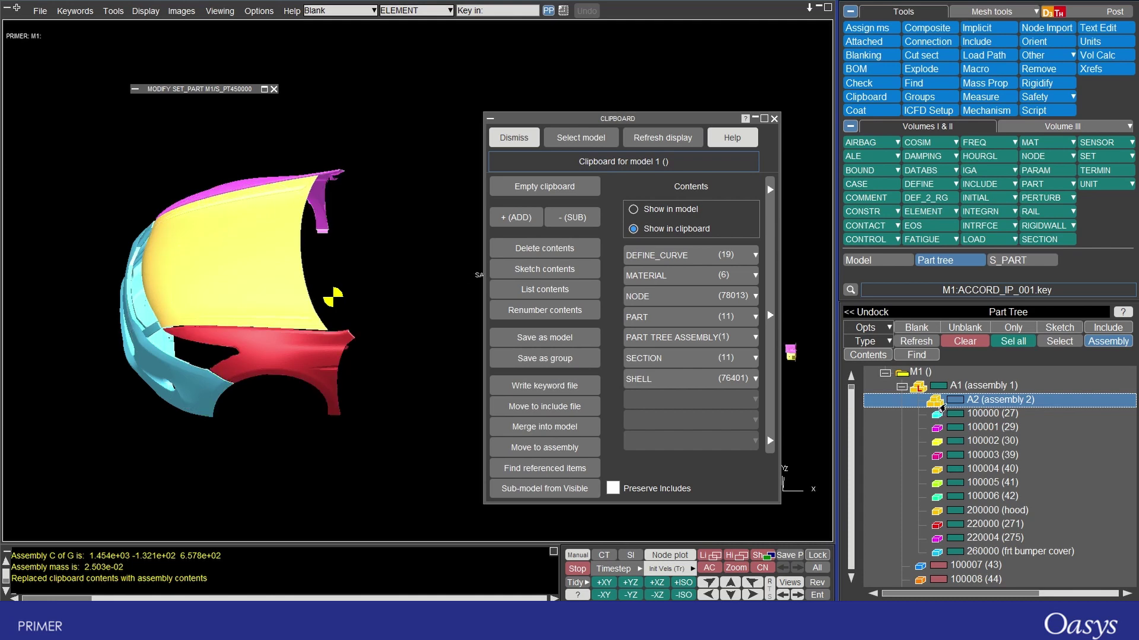
{"action": "left_click_drag", "start_coordinate": [933, 403], "coordinate": [935, 372]}
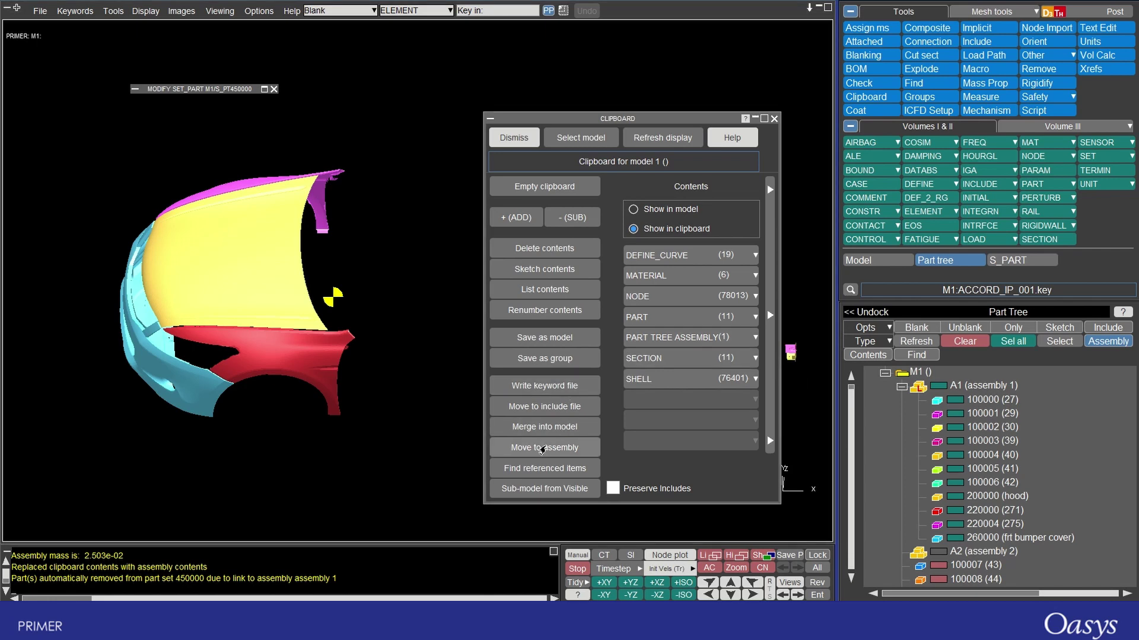
Move the 11 clipboard parts into assembly 2 (SASS2), emptying assembly 1, and expand A2
{"action": "left_click", "coordinate": [541, 448]}
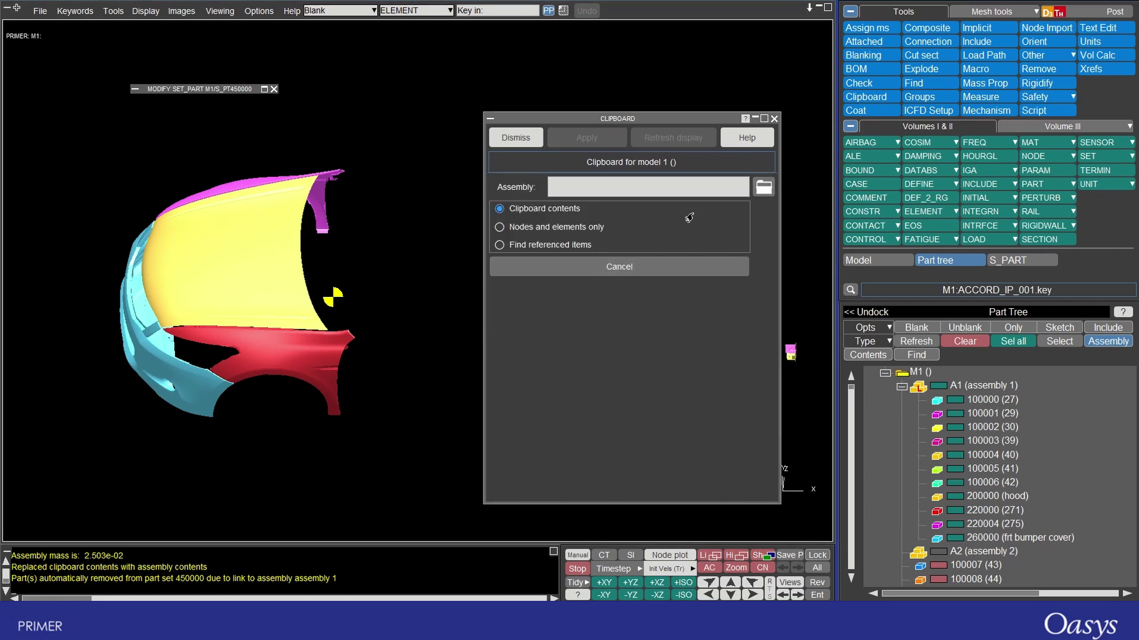
{"action": "left_click", "coordinate": [762, 189]}
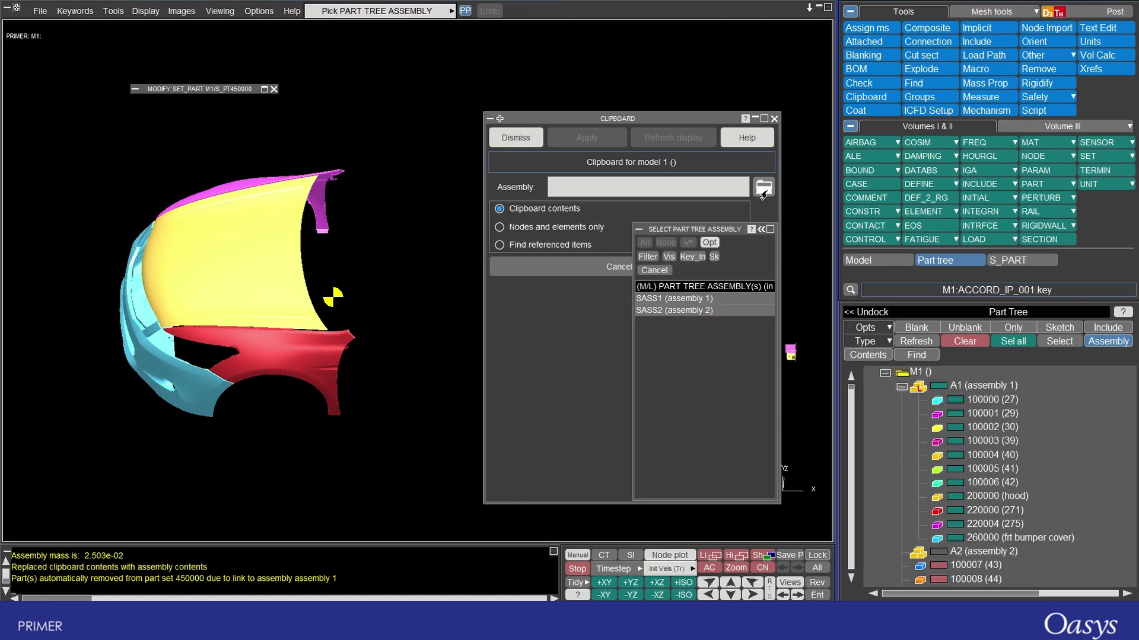
{"action": "left_click", "coordinate": [692, 311]}
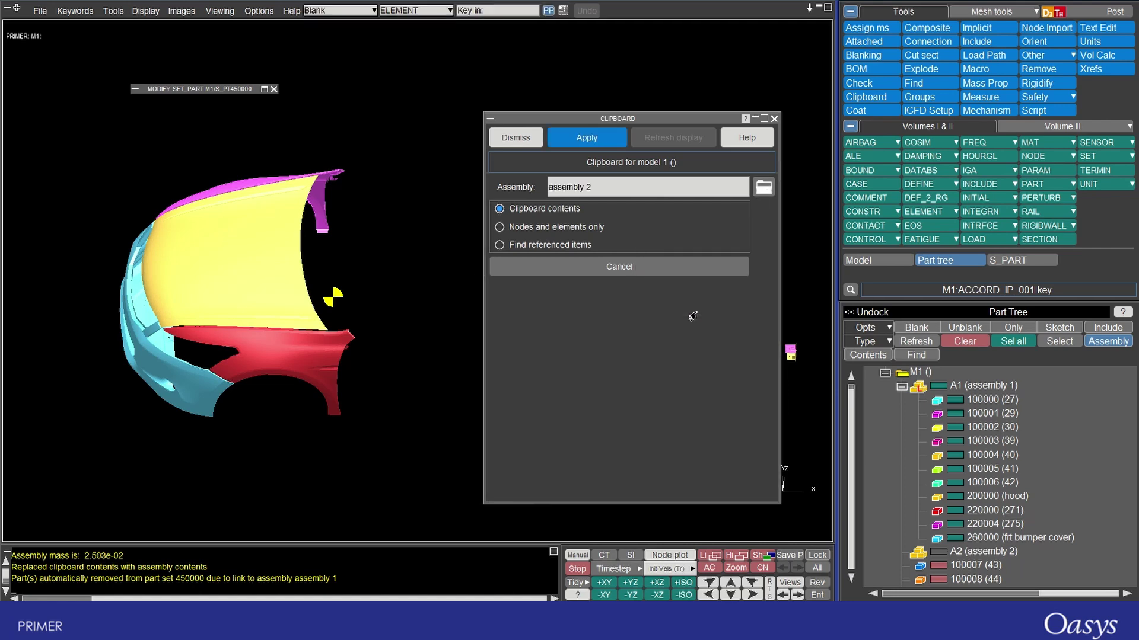
{"action": "left_click", "coordinate": [572, 139]}
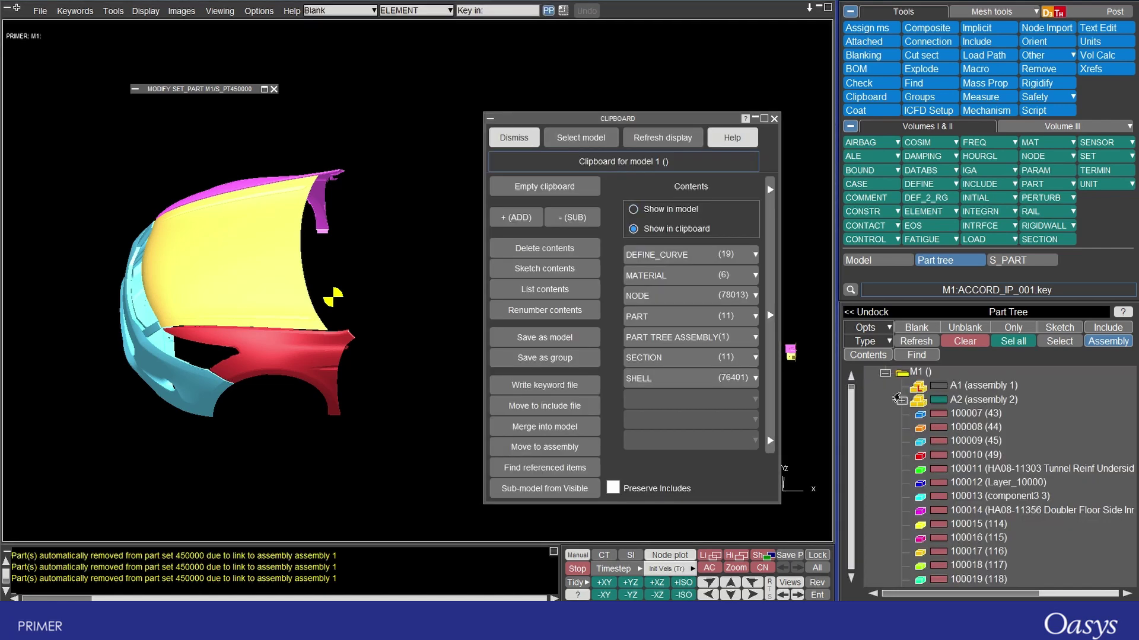
{"action": "left_click", "coordinate": [944, 386]}
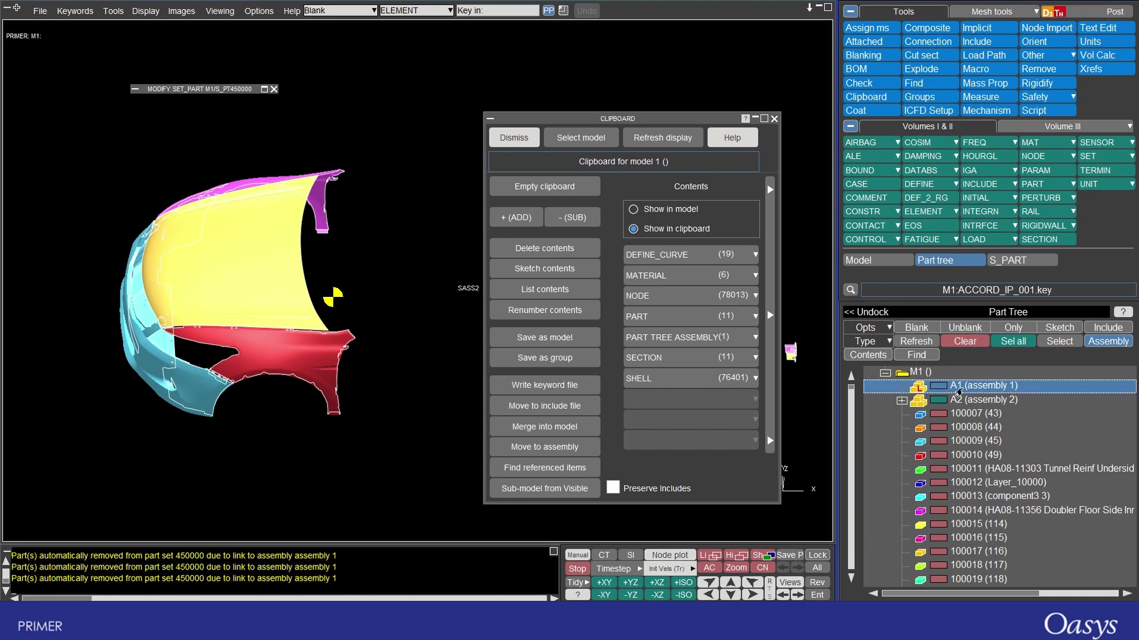
{"action": "left_click", "coordinate": [900, 401]}
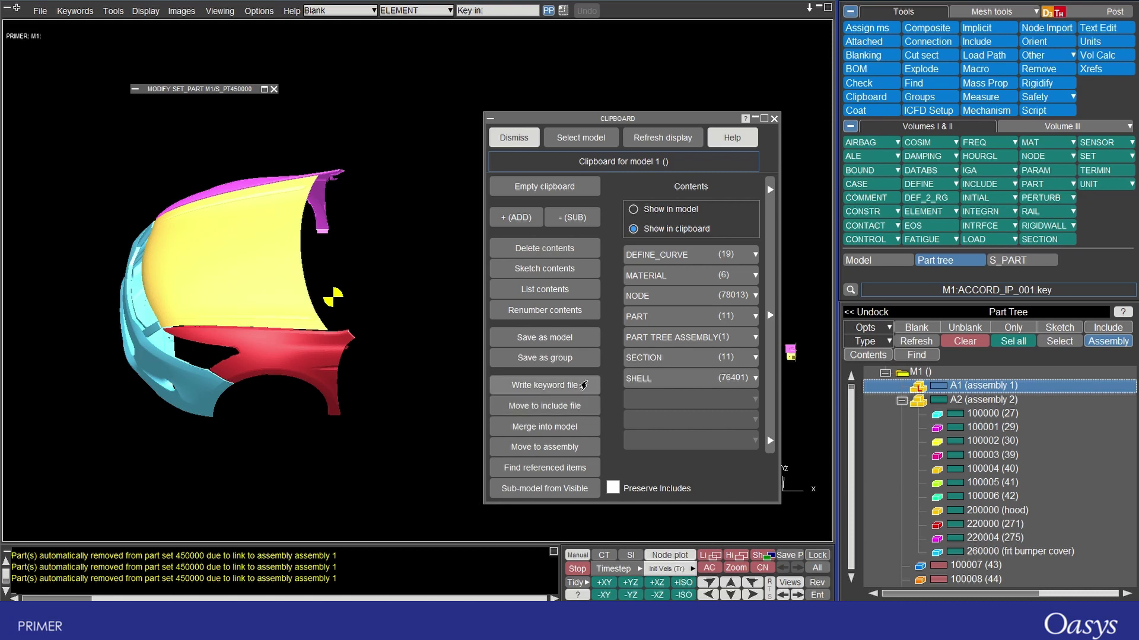
Close the Clipboard and MODIFY SET_PART windows
{"action": "left_click", "coordinate": [774, 119]}
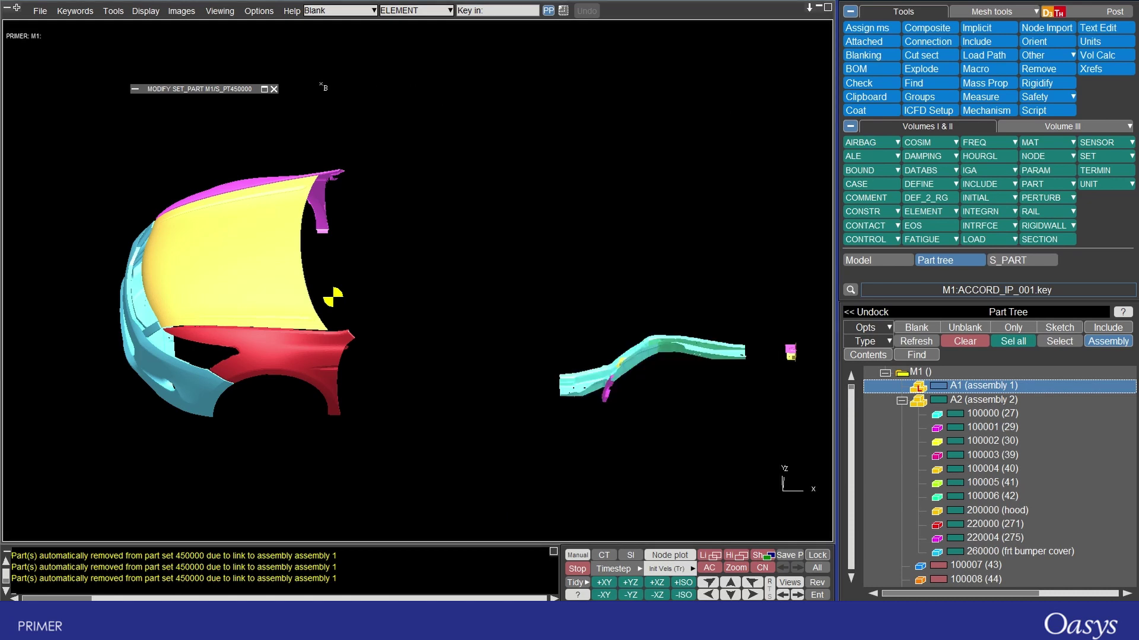
{"action": "left_click", "coordinate": [272, 88]}
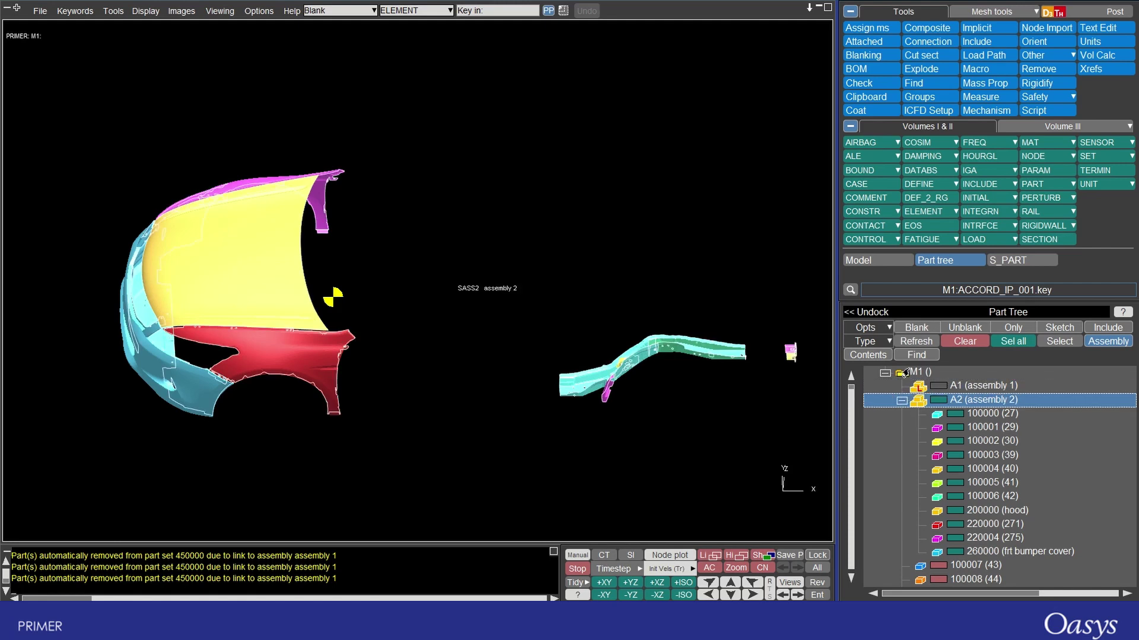
{"action": "right_click", "coordinate": [905, 372]}
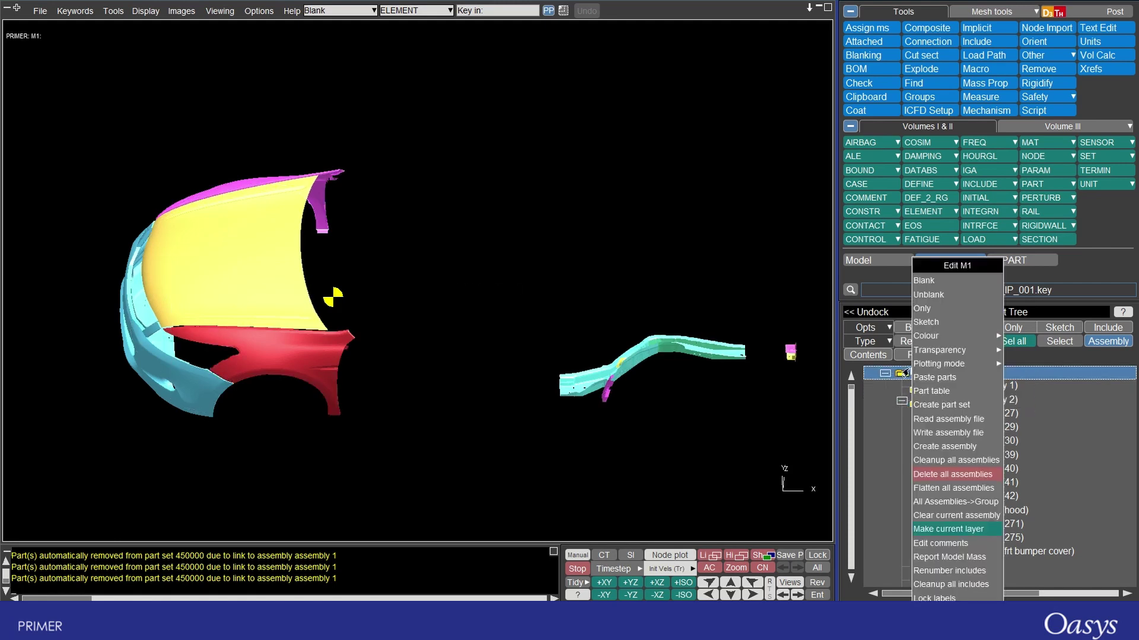
{"action": "left_click", "coordinate": [930, 437]}
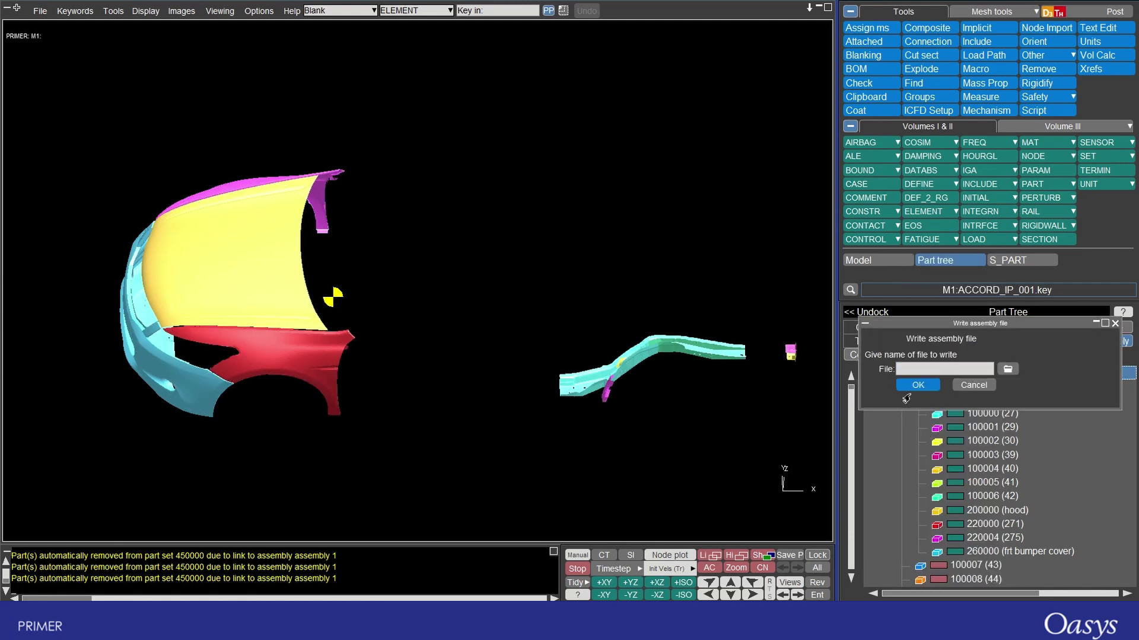
{"action": "left_click", "coordinate": [955, 386]}
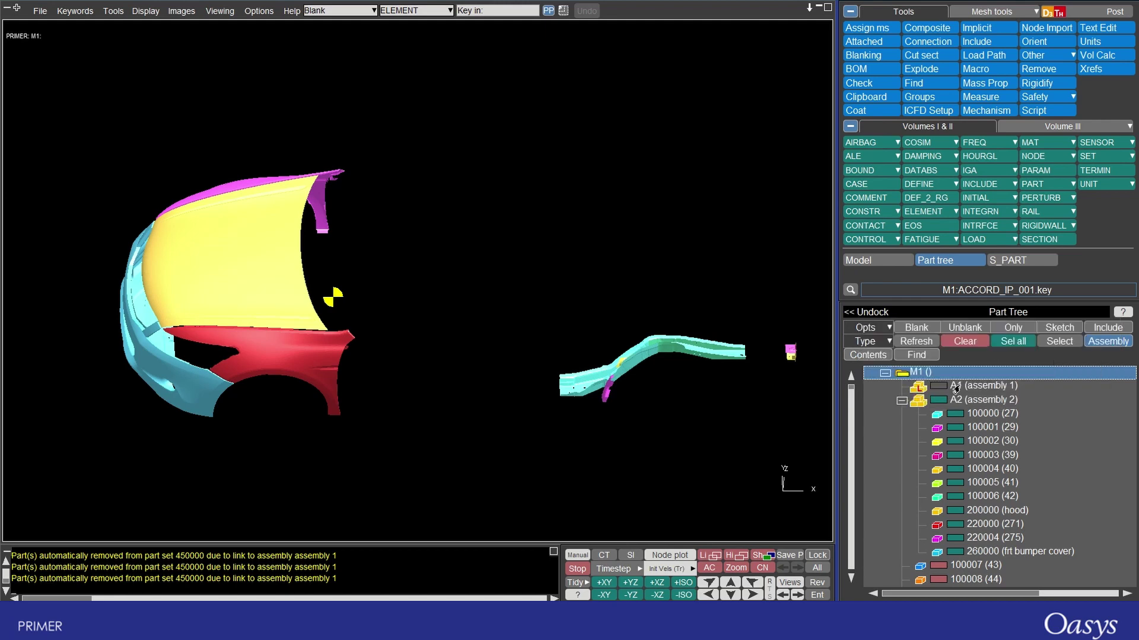
{"action": "right_click", "coordinate": [918, 374]}
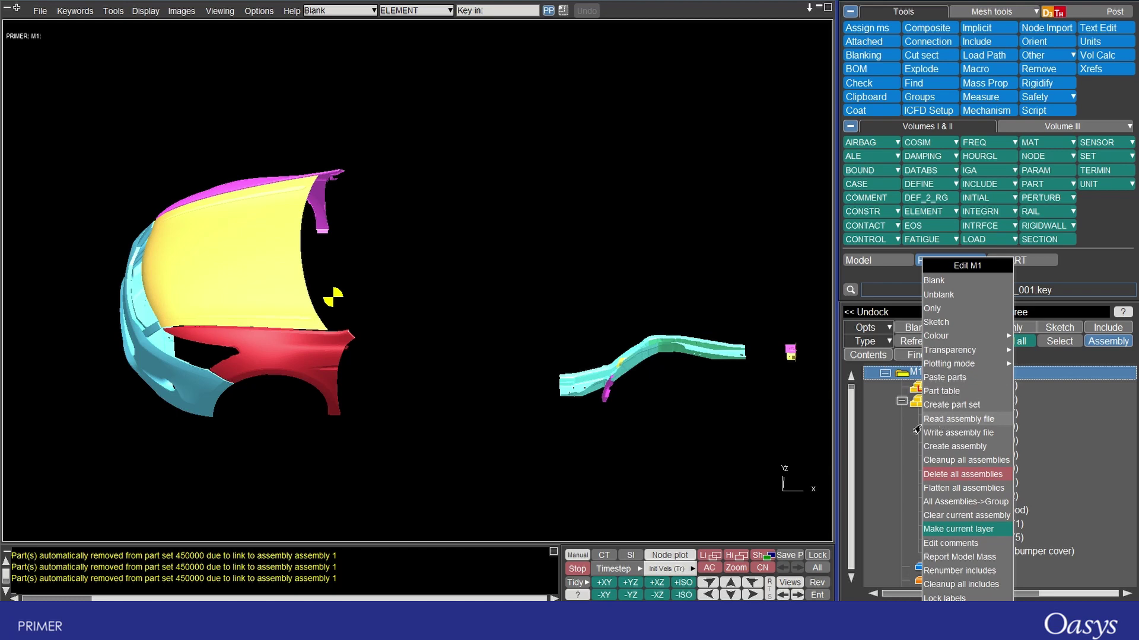
{"action": "left_click", "coordinate": [879, 418]}
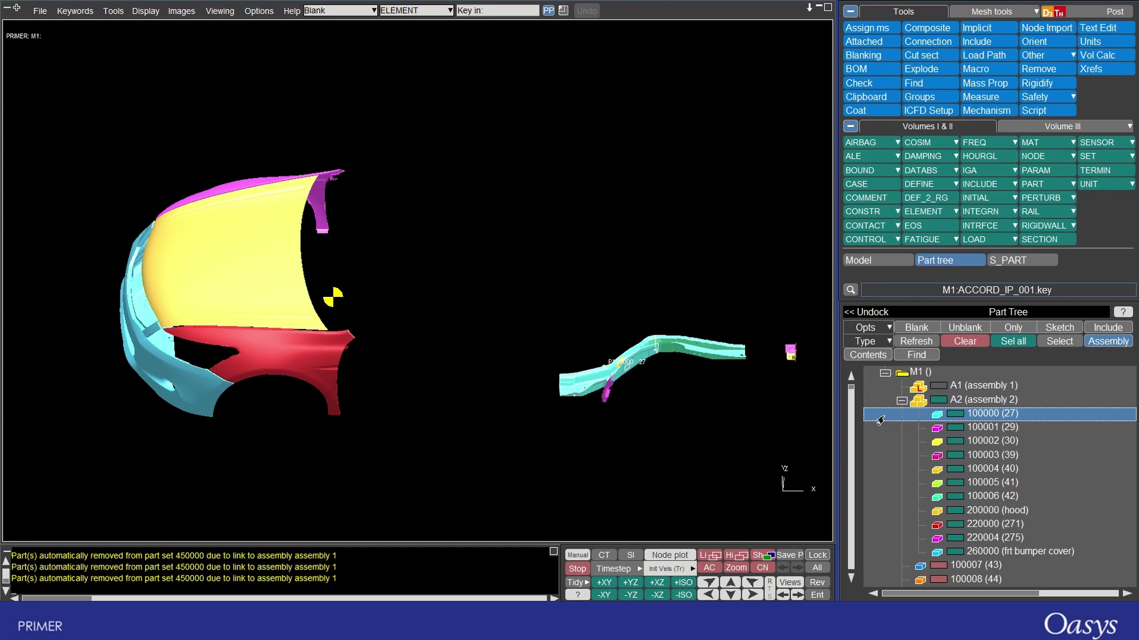
Create a new assembly named 'assembly 3' inside assembly 2
{"action": "left_click", "coordinate": [878, 402]}
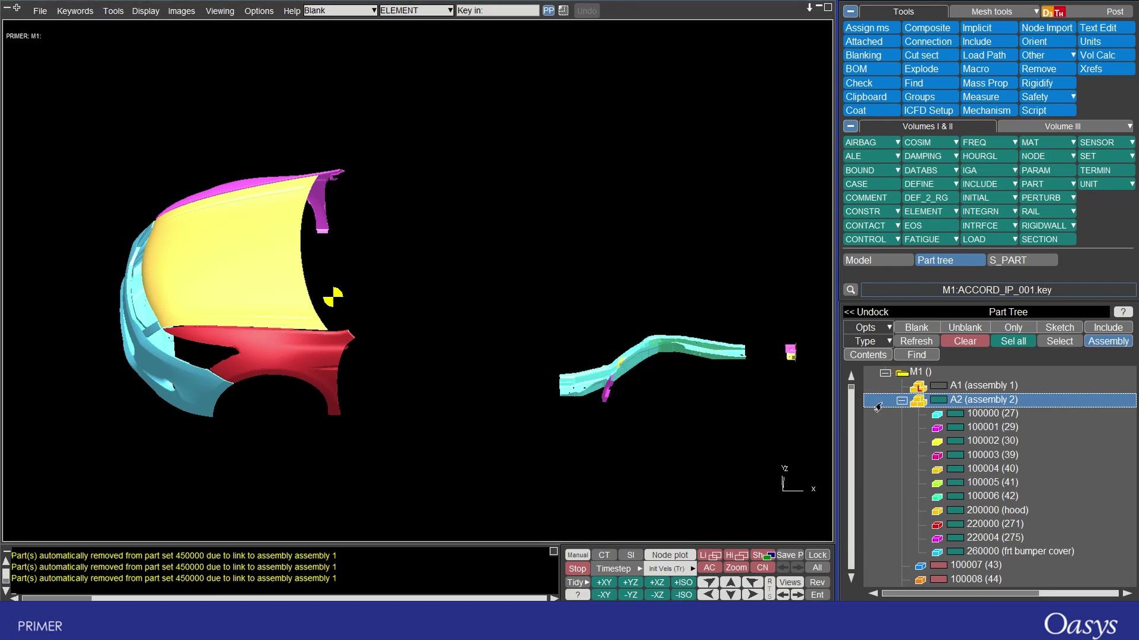
{"action": "right_click", "coordinate": [937, 406]}
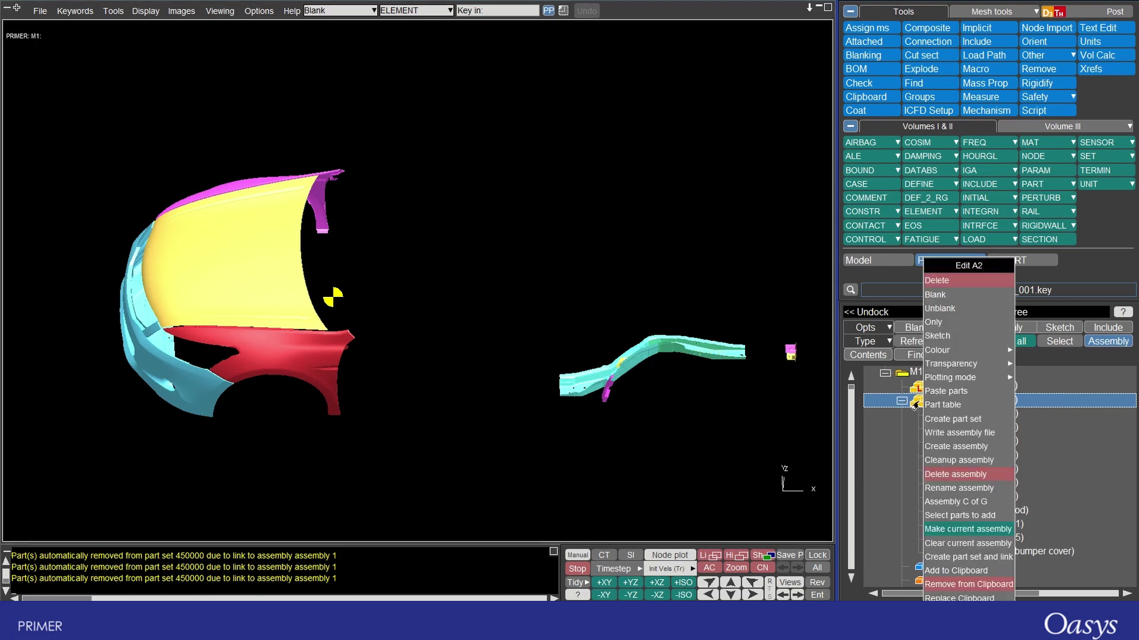
{"action": "left_click", "coordinate": [929, 452]}
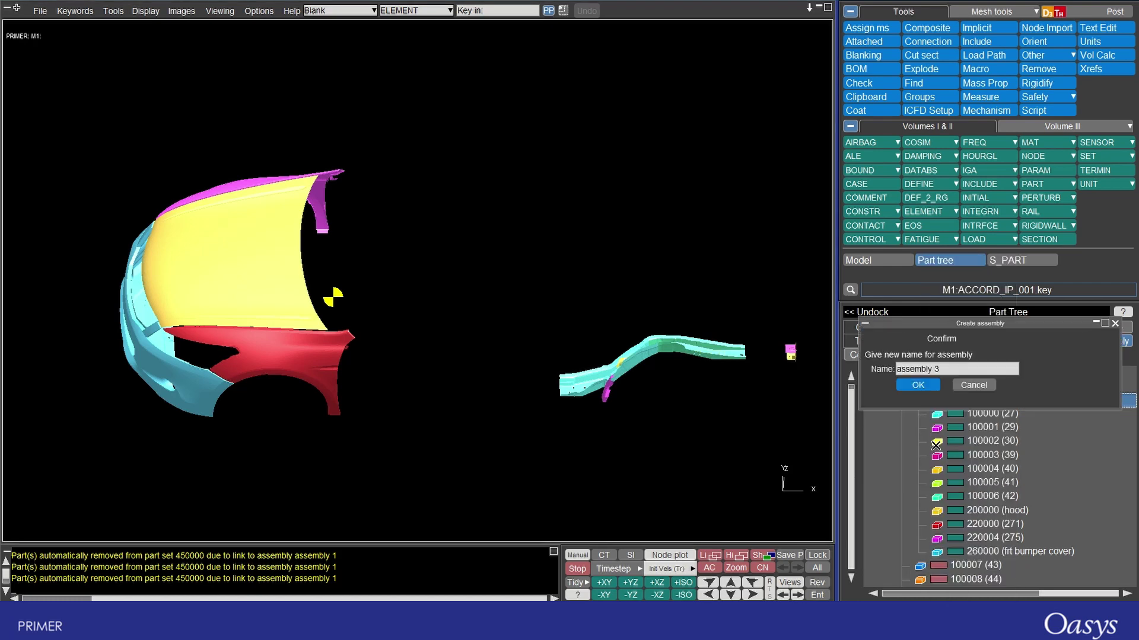
{"action": "left_click", "coordinate": [928, 385]}
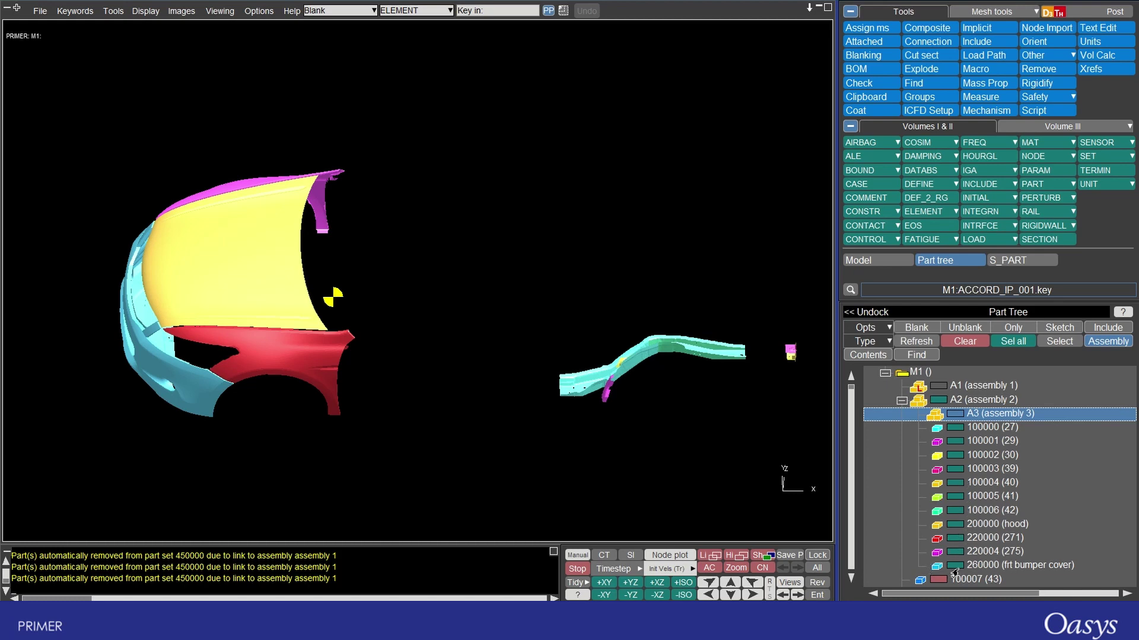
Move parts 100005, 100006, 200000 (hood) and 220000 into assembly 3 and expand it
{"action": "left_click", "coordinate": [964, 496]}
{"action": "left_click", "coordinate": [966, 538], "text": "shift"}
{"action": "left_click_drag", "start_coordinate": [966, 501], "coordinate": [982, 414]}
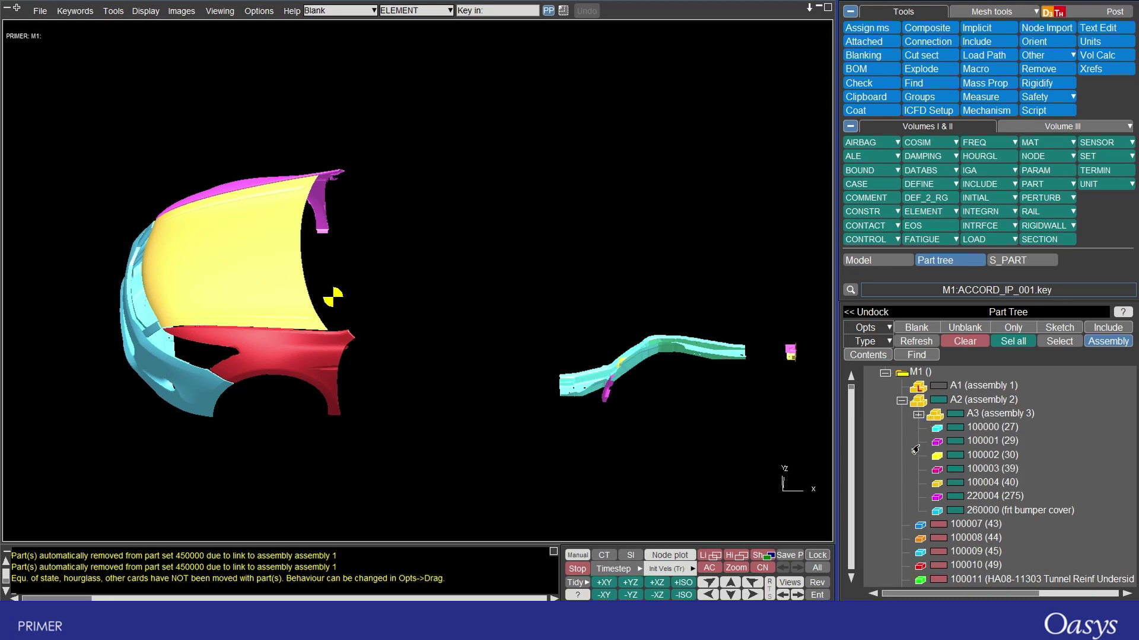
{"action": "left_click", "coordinate": [918, 415]}
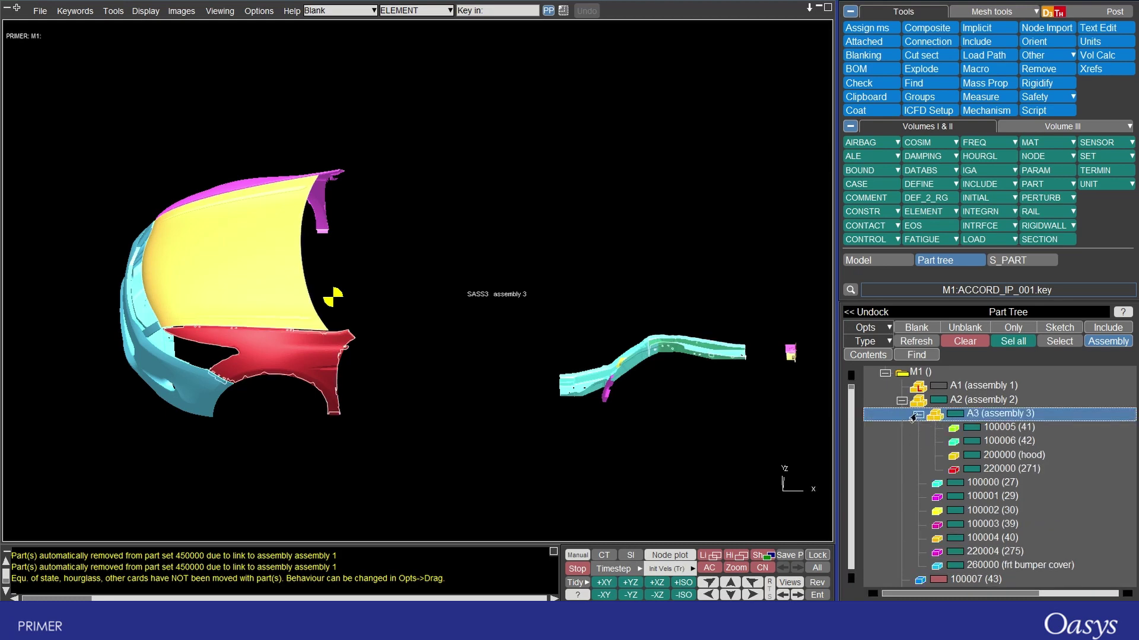
{"action": "left_click", "coordinate": [907, 400]}
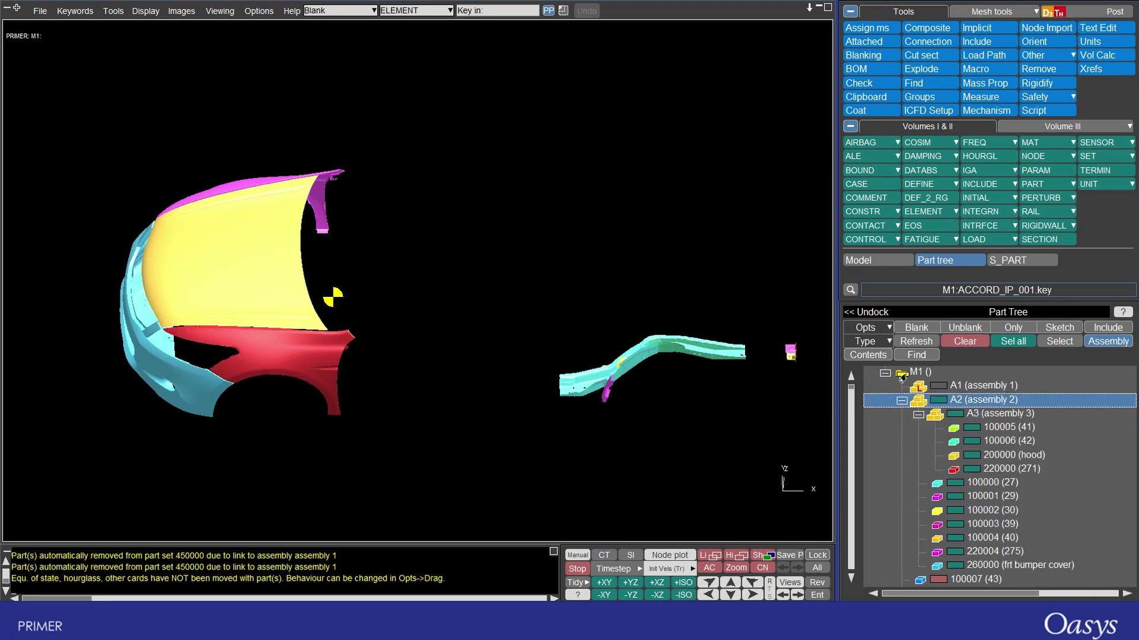
Flatten all assemblies of model M1 so assembly 3 sits beside assemblies 1 and 2
{"action": "right_click", "coordinate": [901, 375]}
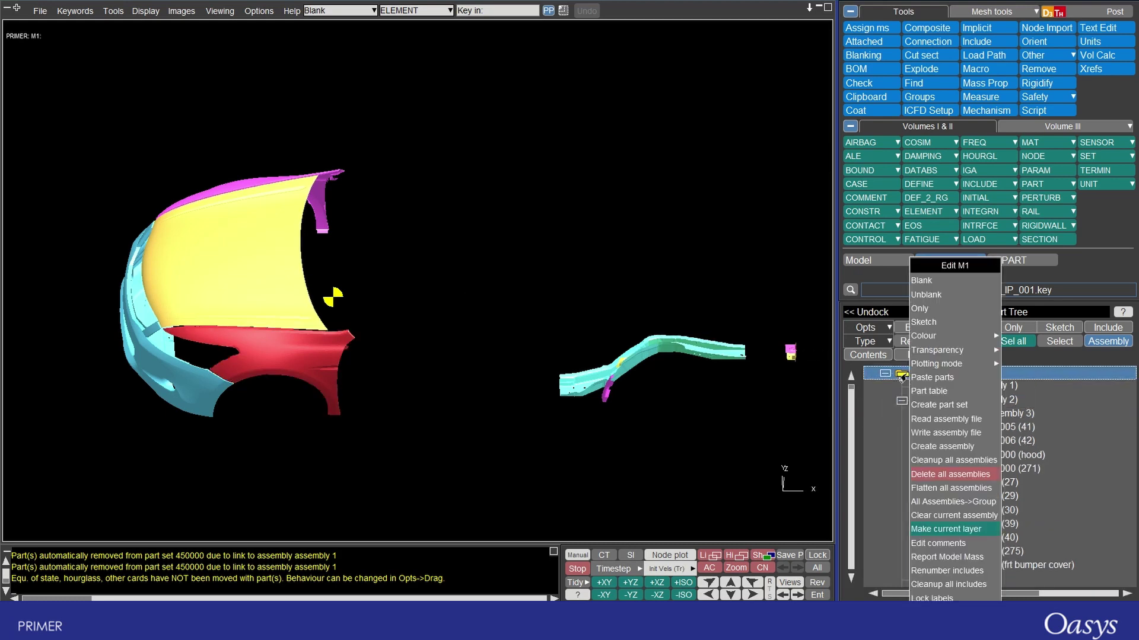
{"action": "left_click", "coordinate": [935, 488]}
{"action": "left_click", "coordinate": [918, 387]}
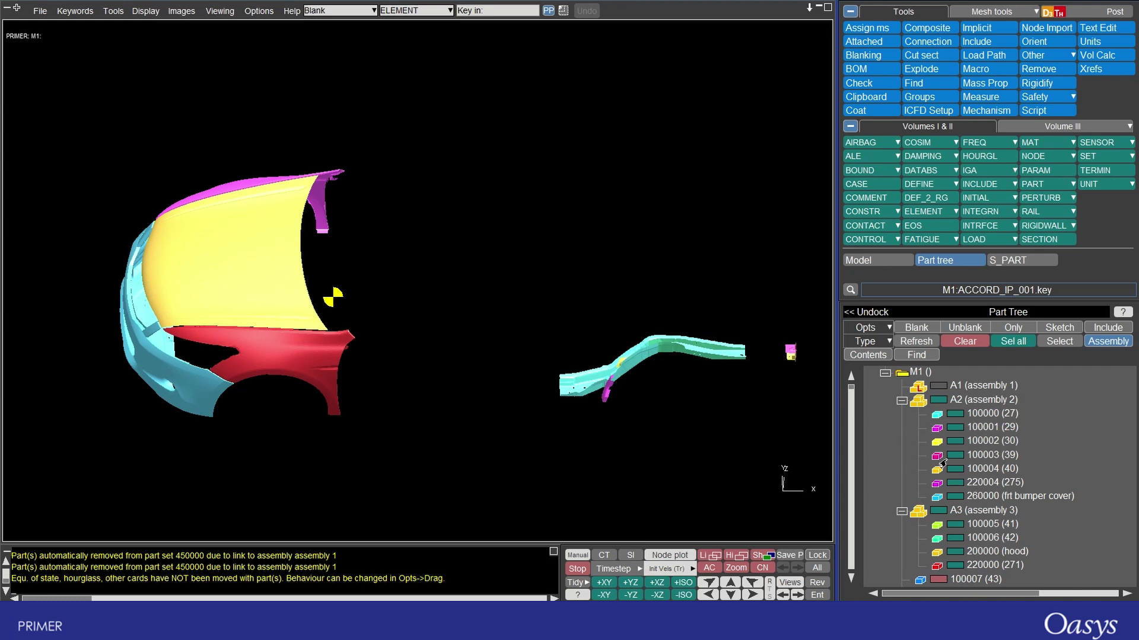
{"action": "mouse_move", "coordinate": [976, 474]}
{"action": "mouse_move", "coordinate": [954, 431]}
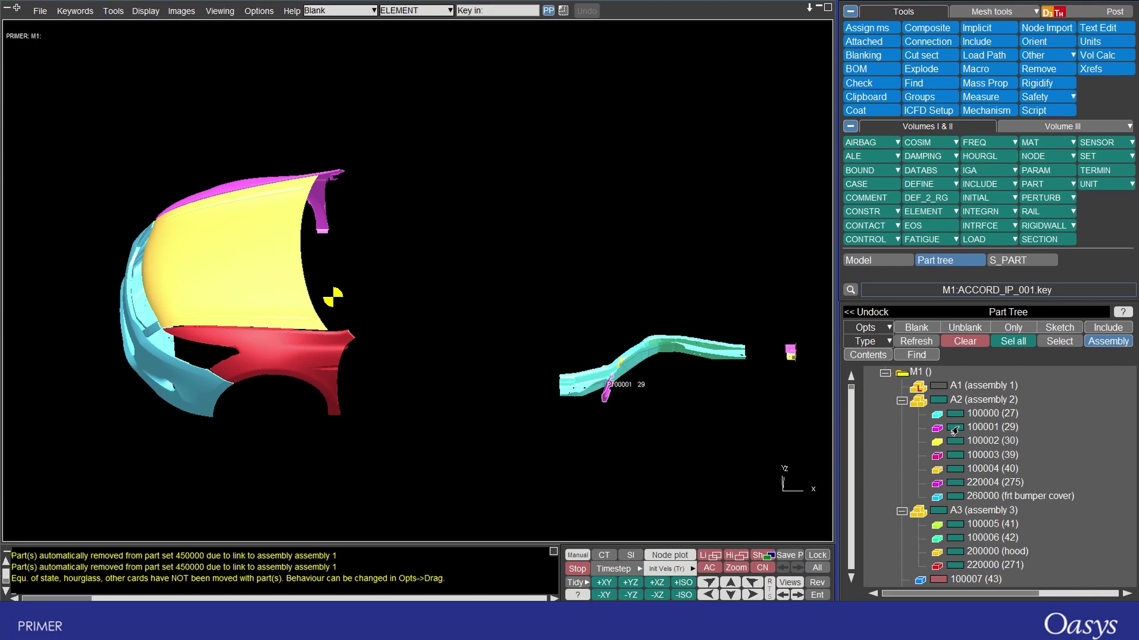